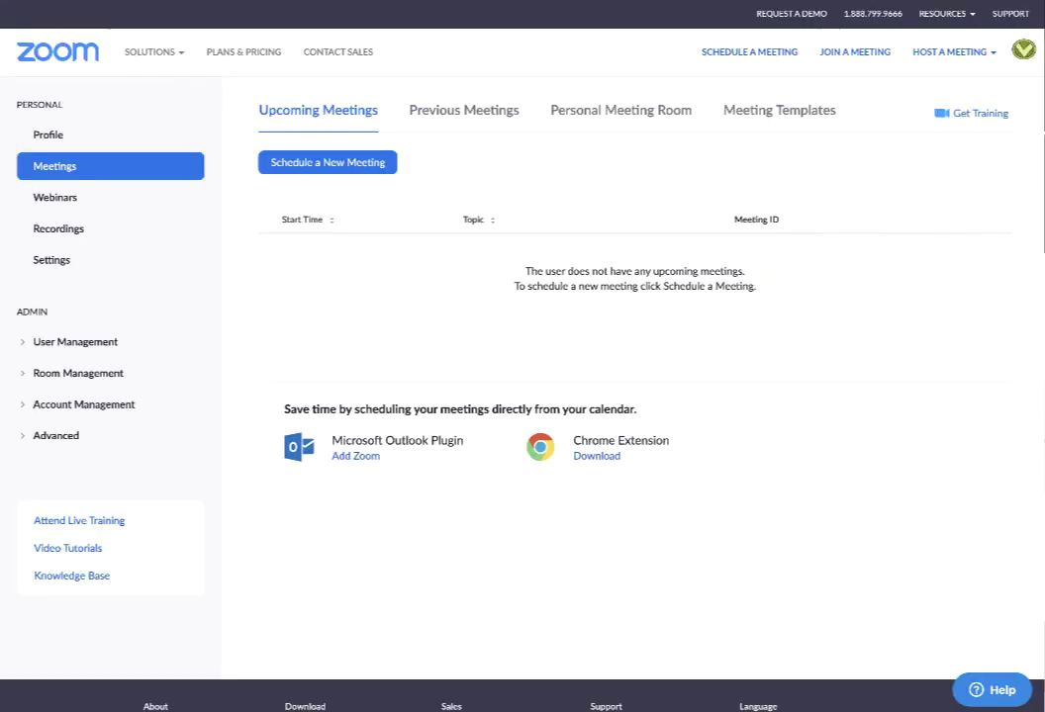
- Go from the Zoom Meetings page to the account Profile page
{"action": "left_click", "coordinate": [47, 139]}
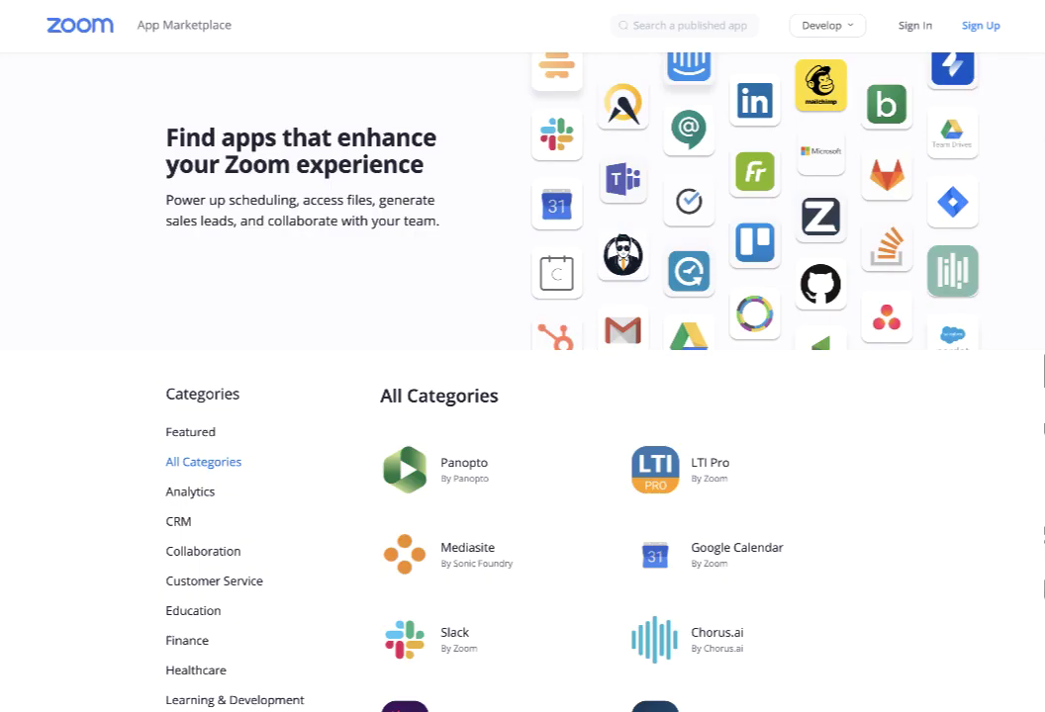
- Sign in to the App Marketplace and choose Develop > Build App
{"action": "left_click", "coordinate": [916, 28]}
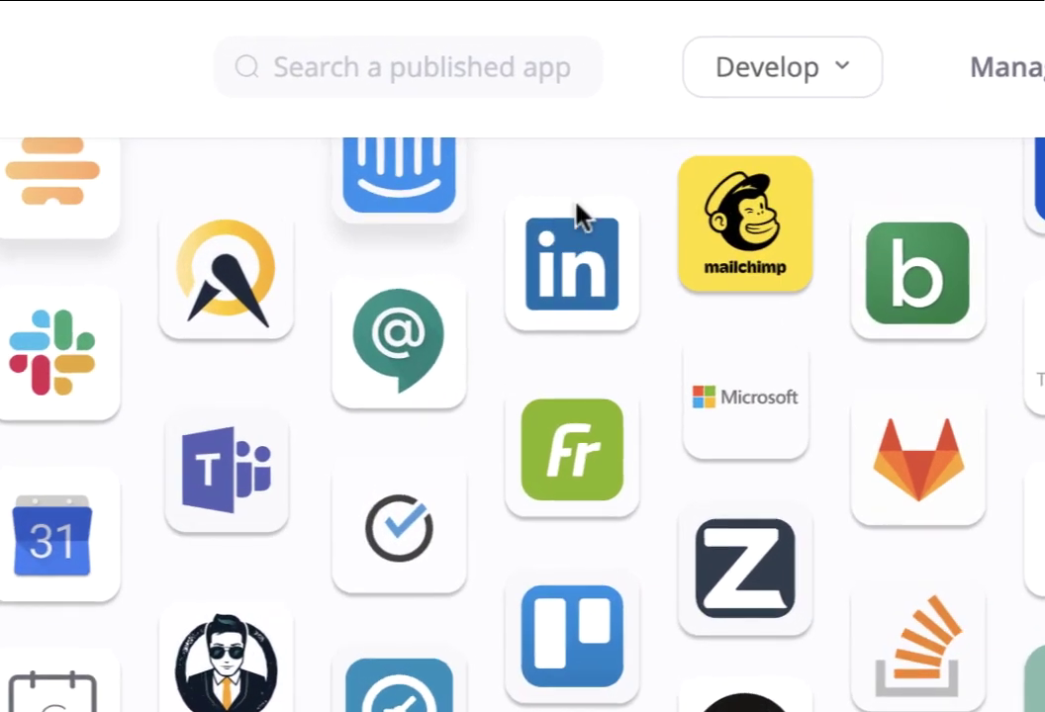
{"action": "left_click", "coordinate": [800, 61]}
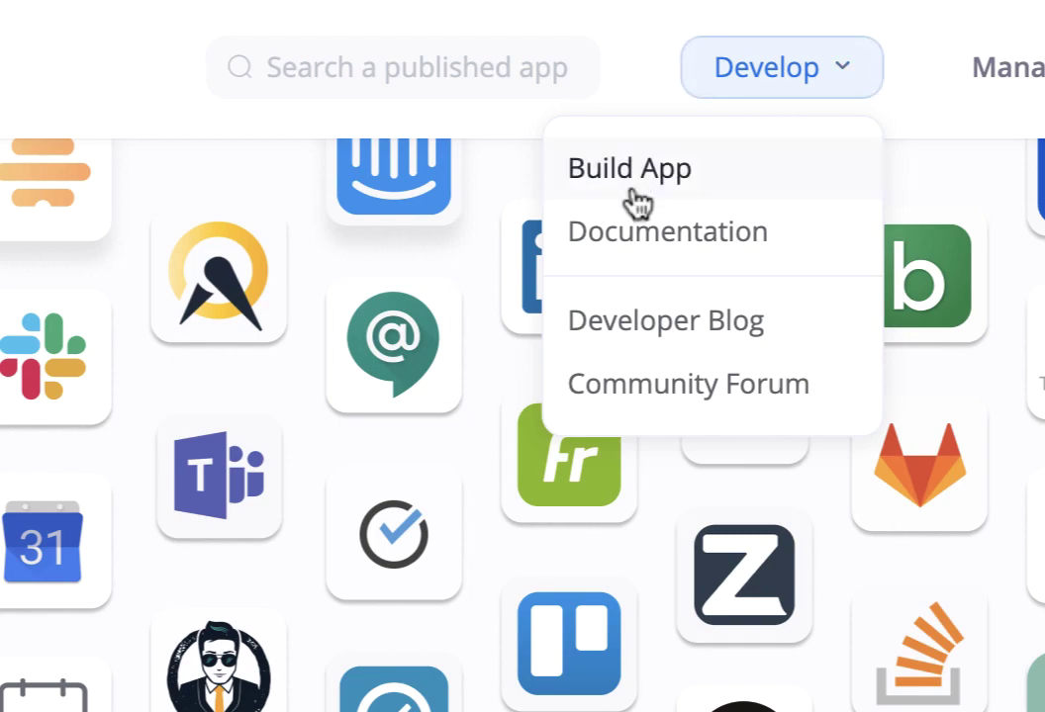
{"action": "left_click", "coordinate": [584, 188]}
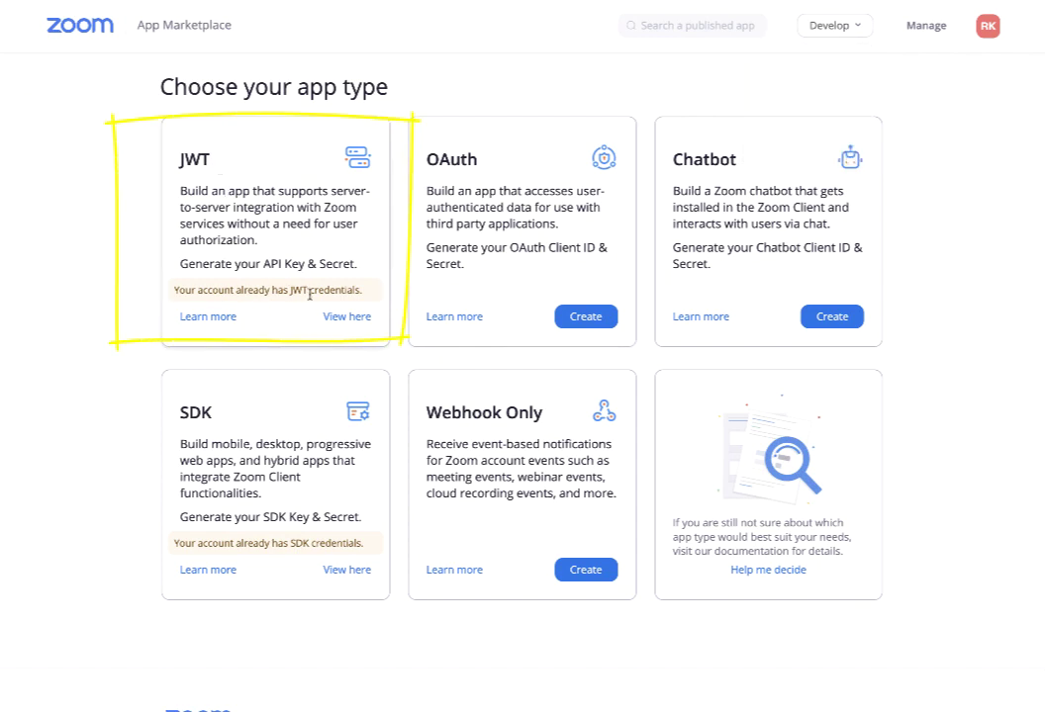
- Open the existing WPLMS JWT app and review its Information page
{"action": "left_click", "coordinate": [343, 315]}
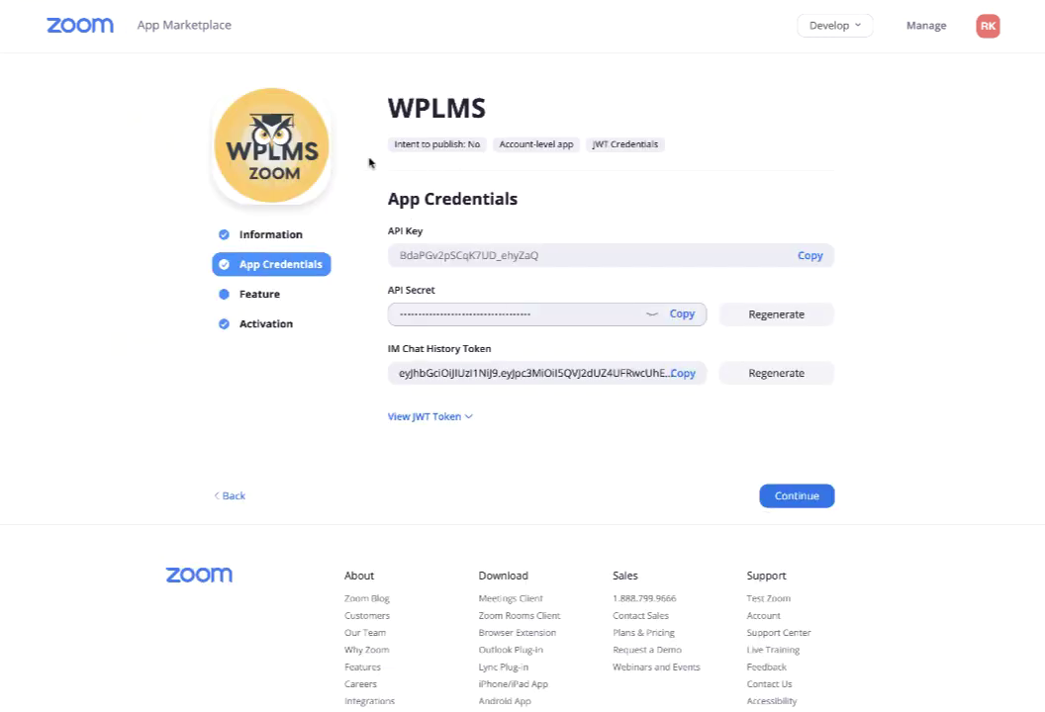
{"action": "left_click", "coordinate": [267, 234]}
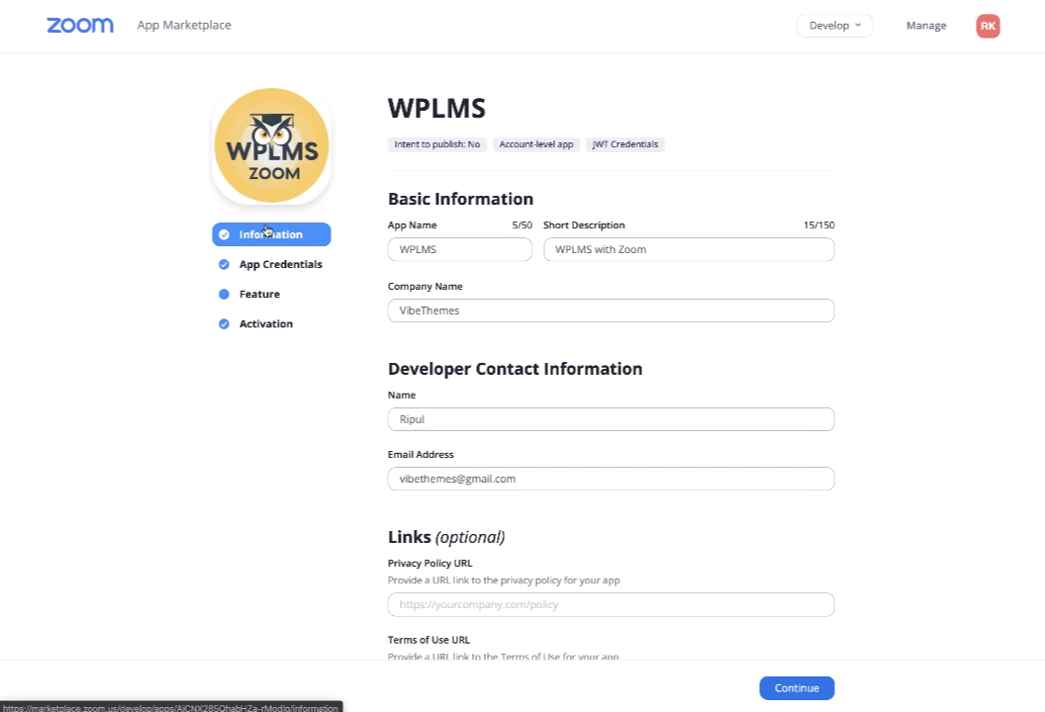
{"action": "scroll", "coordinate": [626, 228], "scroll_direction": "down", "scroll_amount": 1}
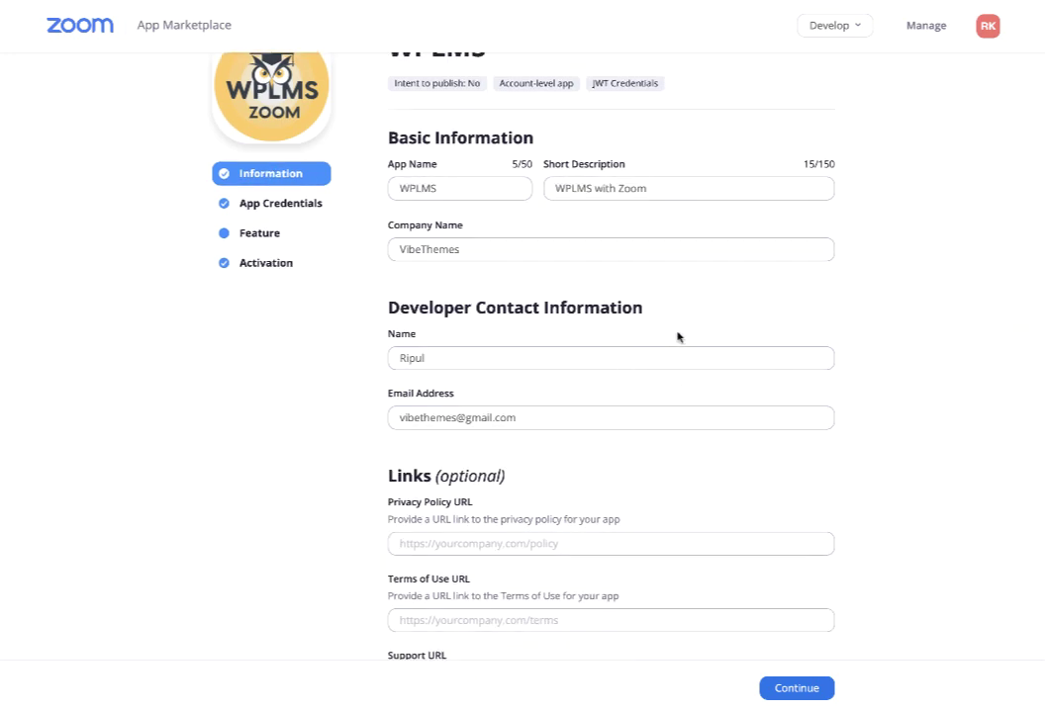
{"action": "scroll", "coordinate": [679, 338], "scroll_direction": "down", "scroll_amount": 2}
{"action": "scroll", "coordinate": [527, 421], "scroll_direction": "down", "scroll_amount": 4}
{"action": "scroll", "coordinate": [532, 421], "scroll_direction": "up", "scroll_amount": 6}
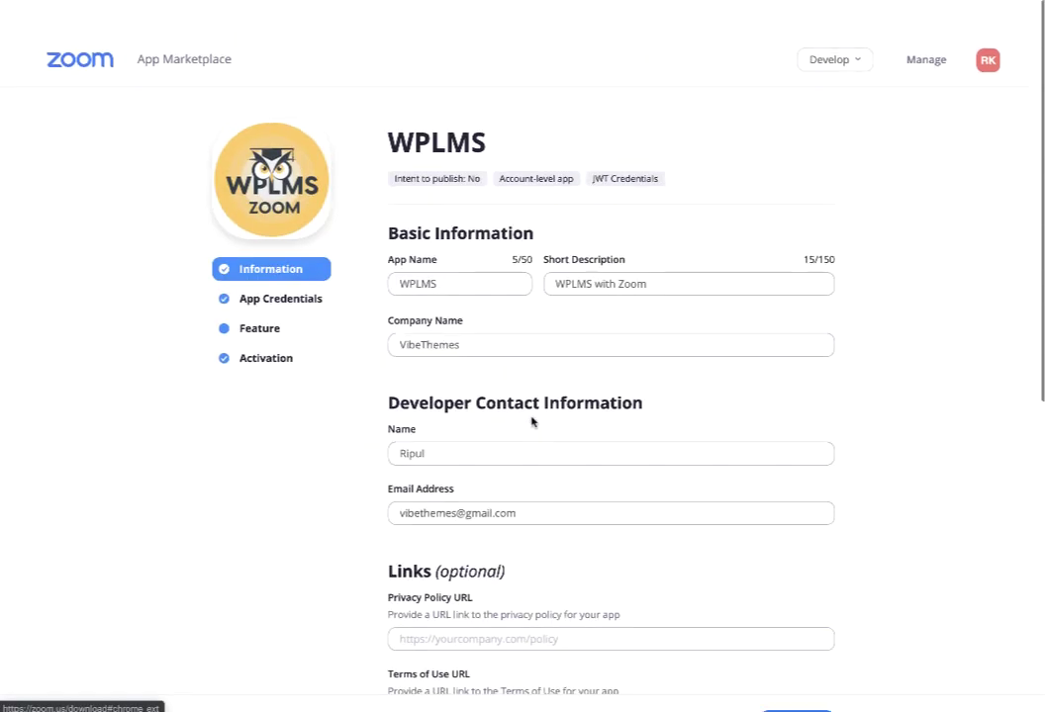
- Check the JWT app's credentials, features and activation, then switch to the WPLMS Zoom integration docs
{"action": "left_click", "coordinate": [264, 277]}
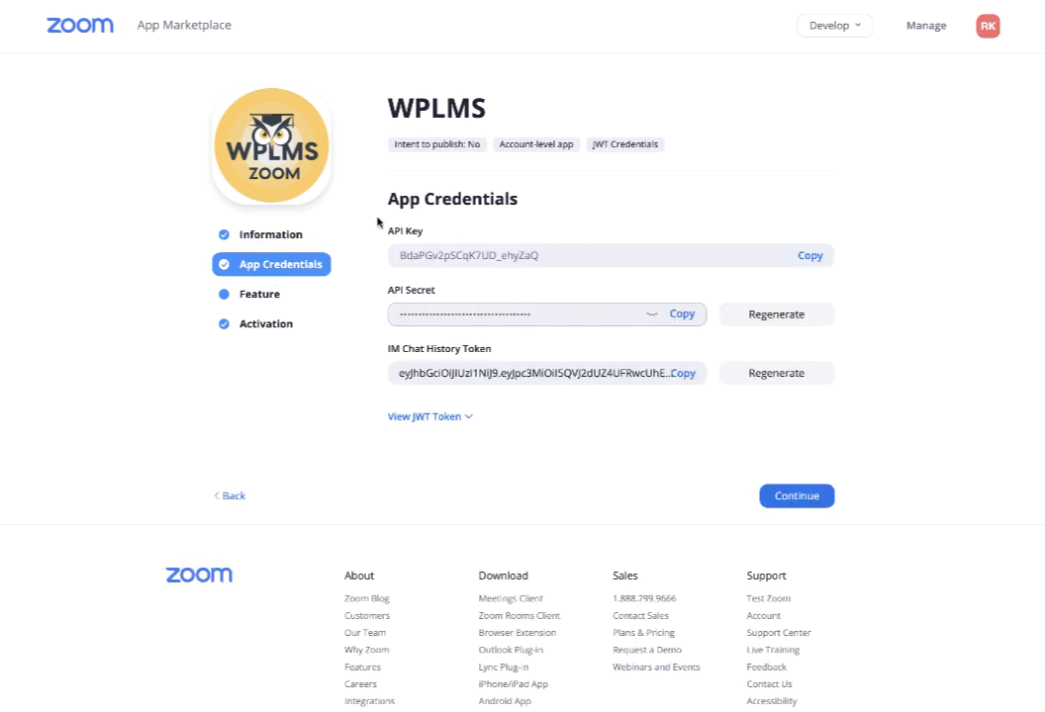
{"action": "left_click", "coordinate": [282, 300]}
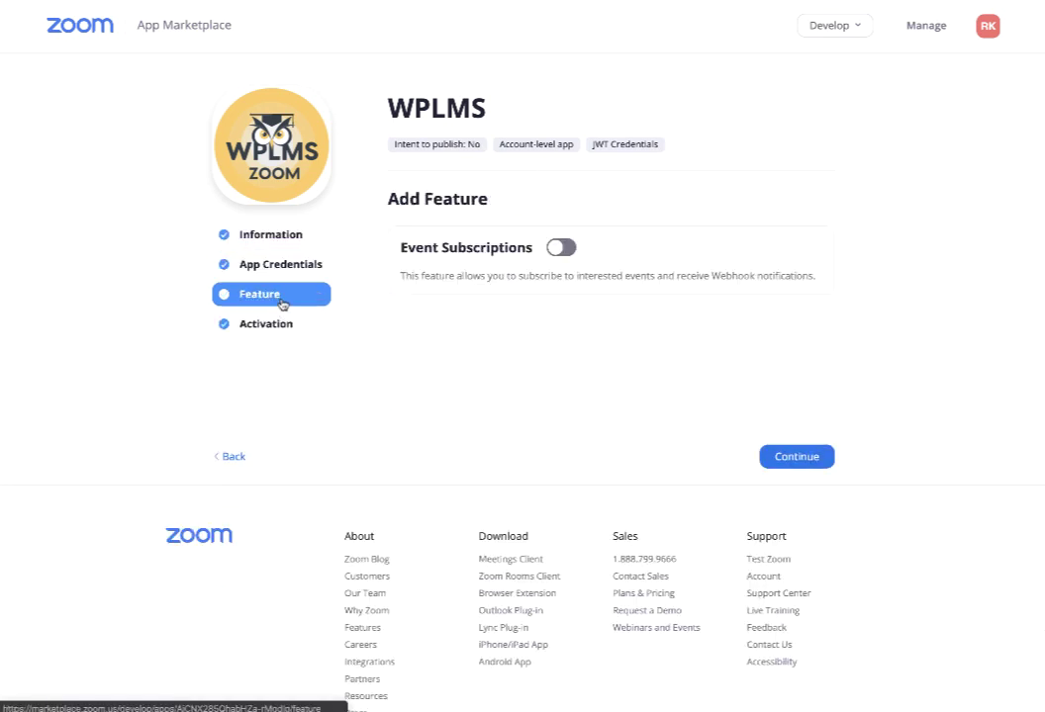
{"action": "left_click", "coordinate": [274, 324]}
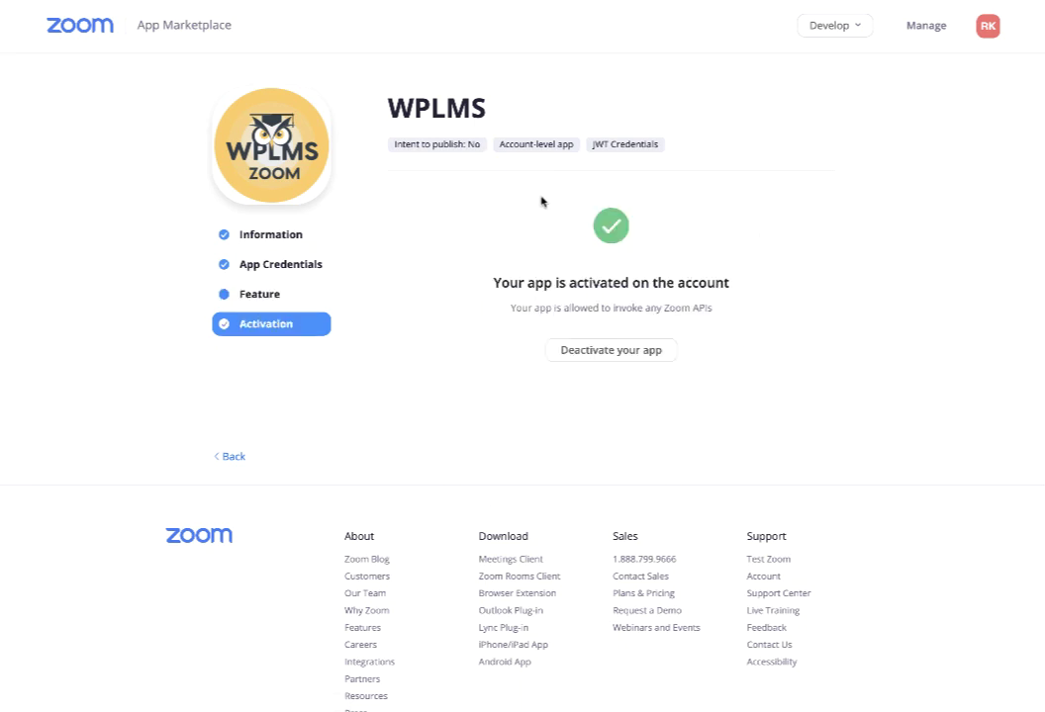
{"action": "left_click", "coordinate": [299, 235]}
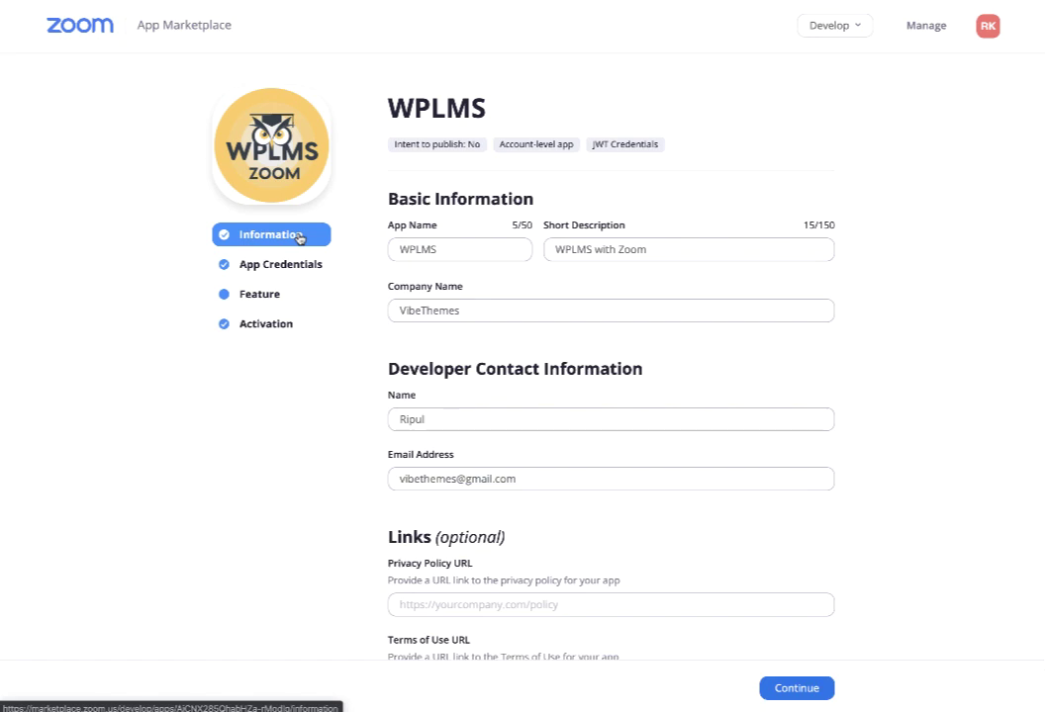
{"action": "left_click", "coordinate": [297, 263]}
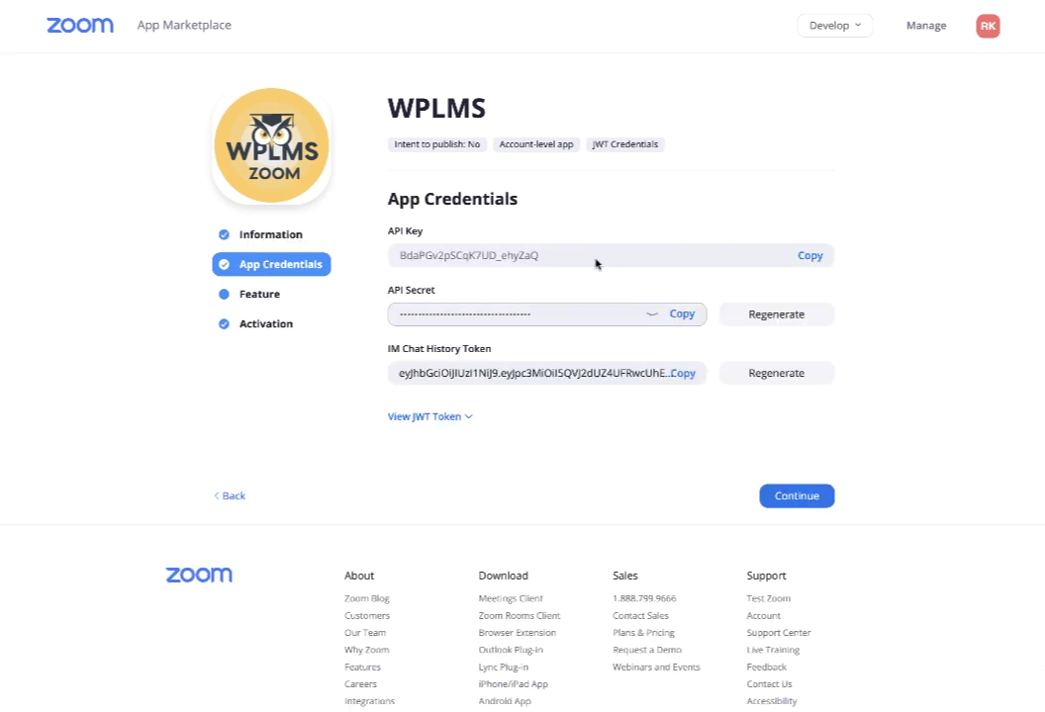
{"action": "key", "text": "ctrl+Tab"}
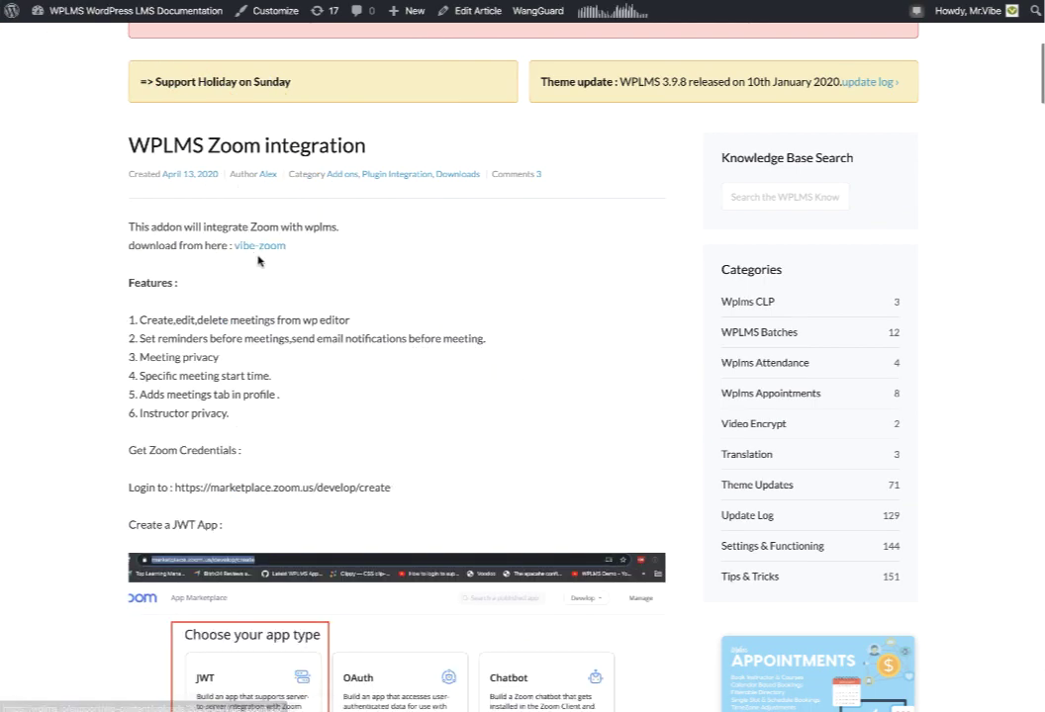
- Go from the WPLMS homepage to the admin Dashboard via the admin-bar site menu
{"action": "scroll", "coordinate": [256, 259], "scroll_direction": "down", "scroll_amount": 1}
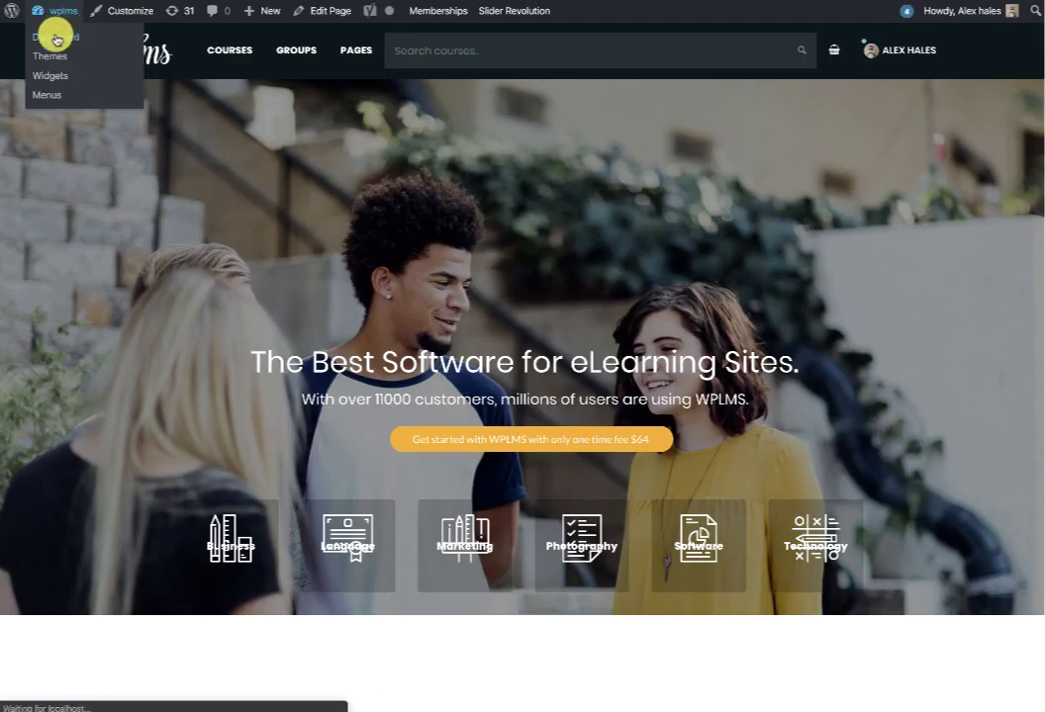
{"action": "mouse_move", "coordinate": [230, 50]}
{"action": "left_click", "coordinate": [238, 295]}
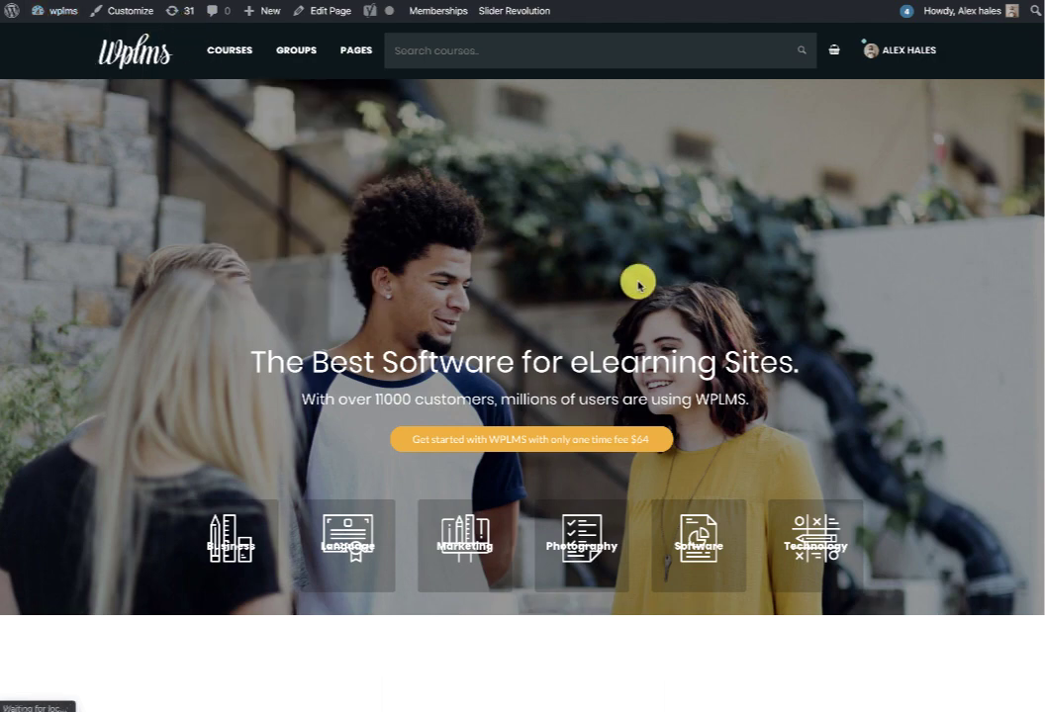
{"action": "scroll", "coordinate": [483, 424], "scroll_direction": "down", "scroll_amount": 2}
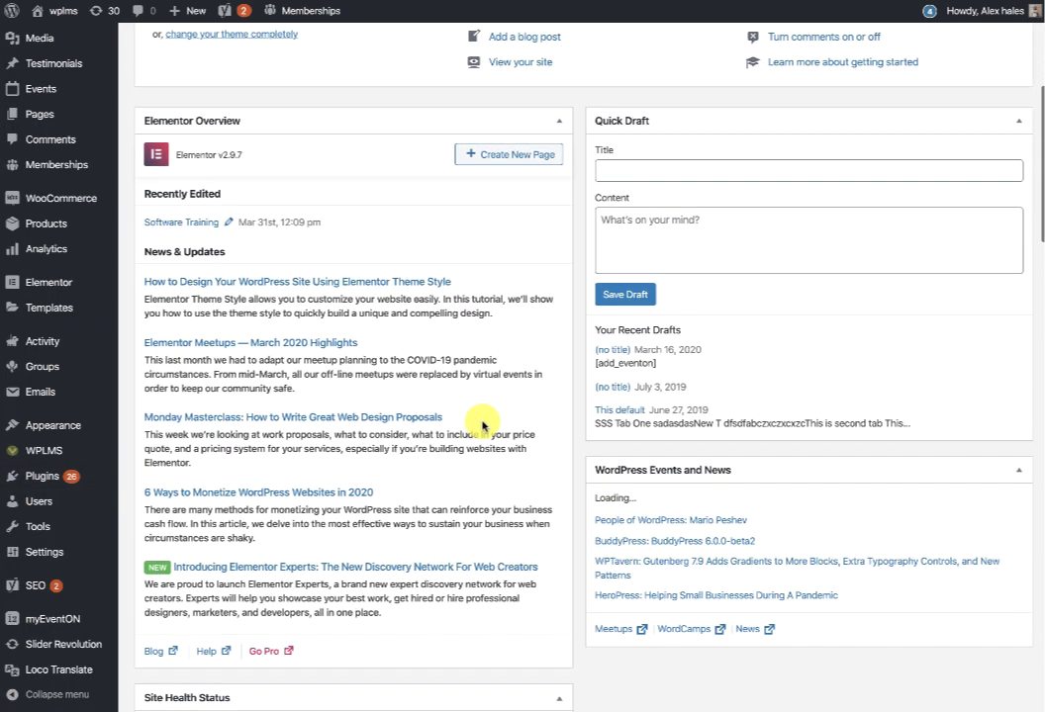
{"action": "scroll", "coordinate": [483, 424], "scroll_direction": "down", "scroll_amount": 2}
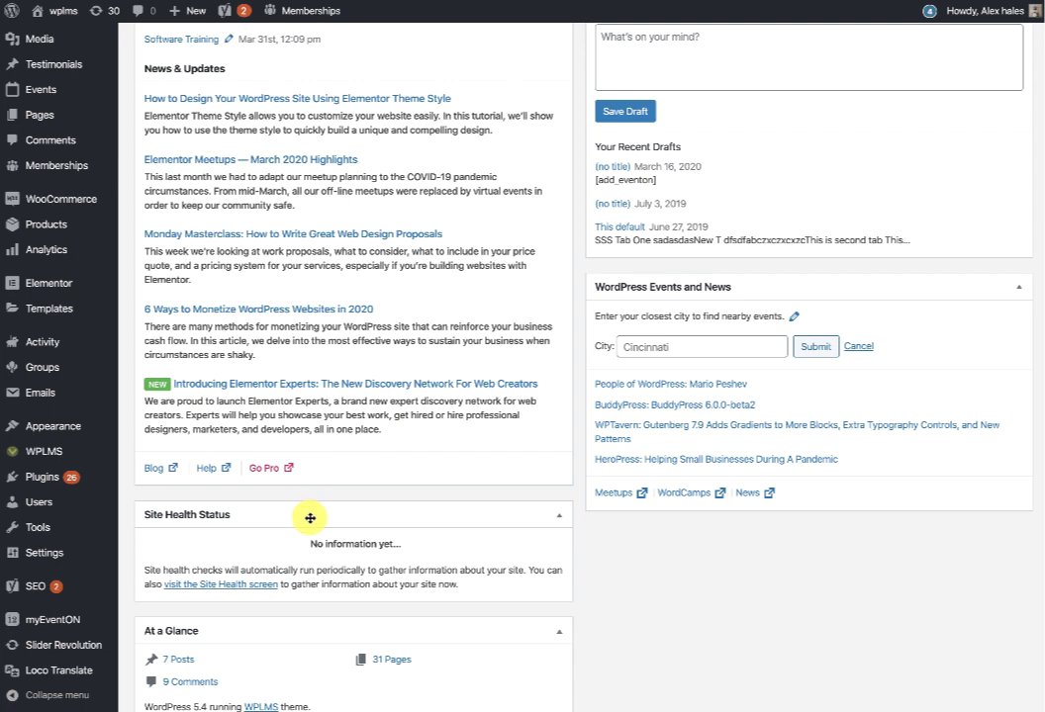
{"action": "scroll", "coordinate": [309, 517], "scroll_direction": "down", "scroll_amount": 1}
{"action": "mouse_move", "coordinate": [51, 552]}
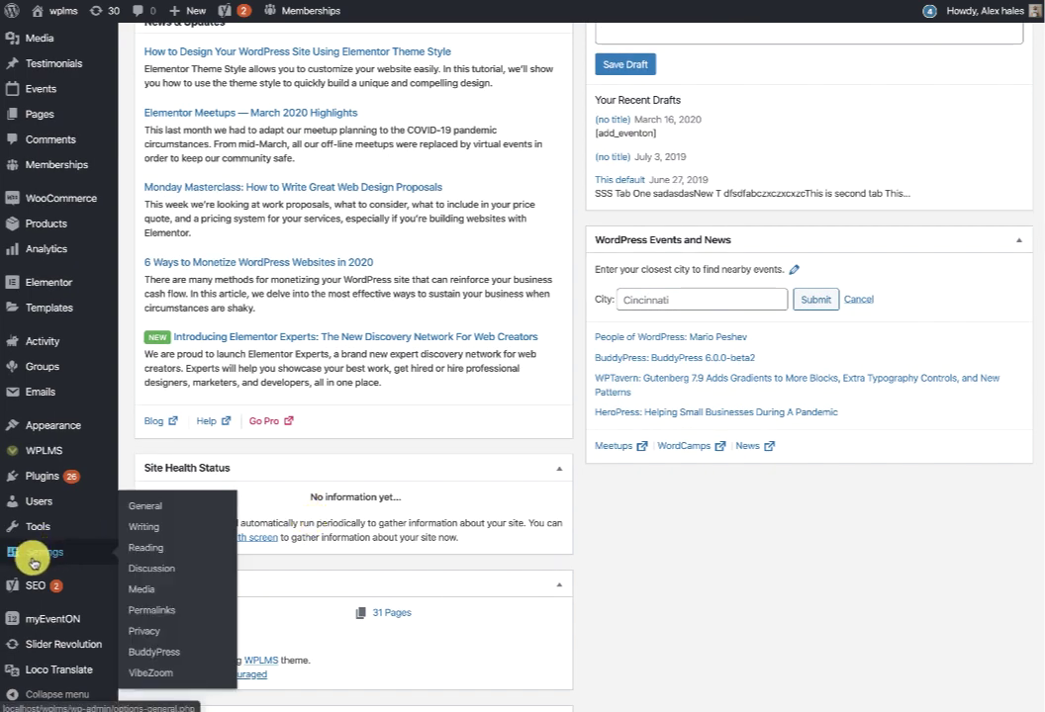
- Confirm Vibe Zoom holds the Zoom API and secret keys, then edit the Advanced Database Development unit
{"action": "left_click", "coordinate": [167, 676]}
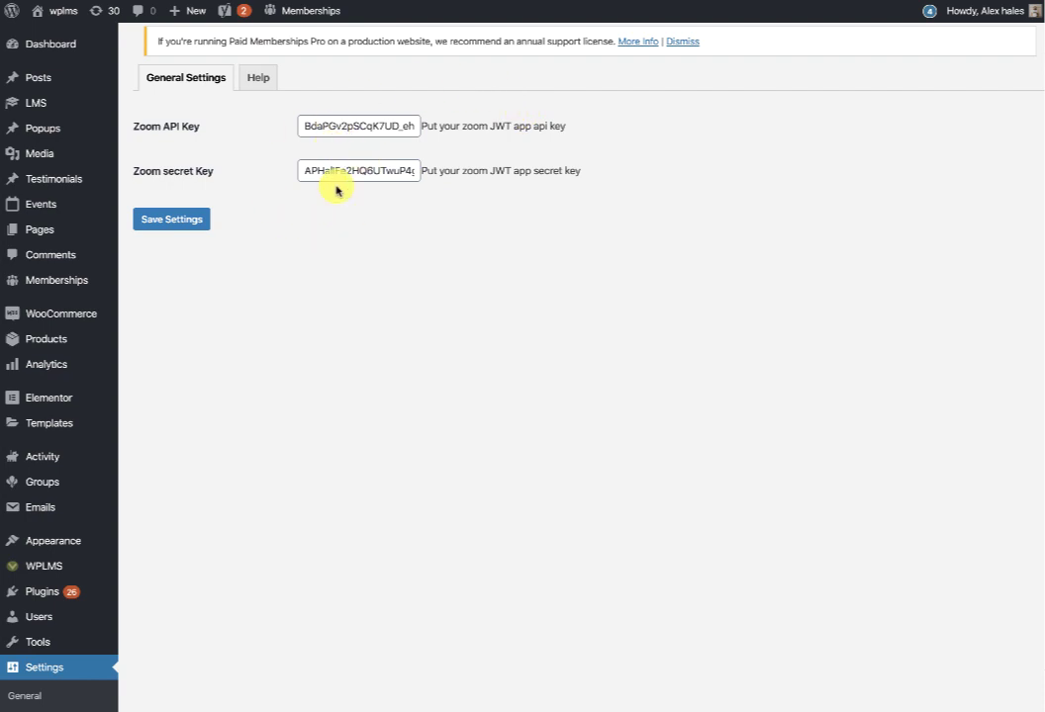
{"action": "mouse_move", "coordinate": [93, 106]}
{"action": "left_click", "coordinate": [142, 124]}
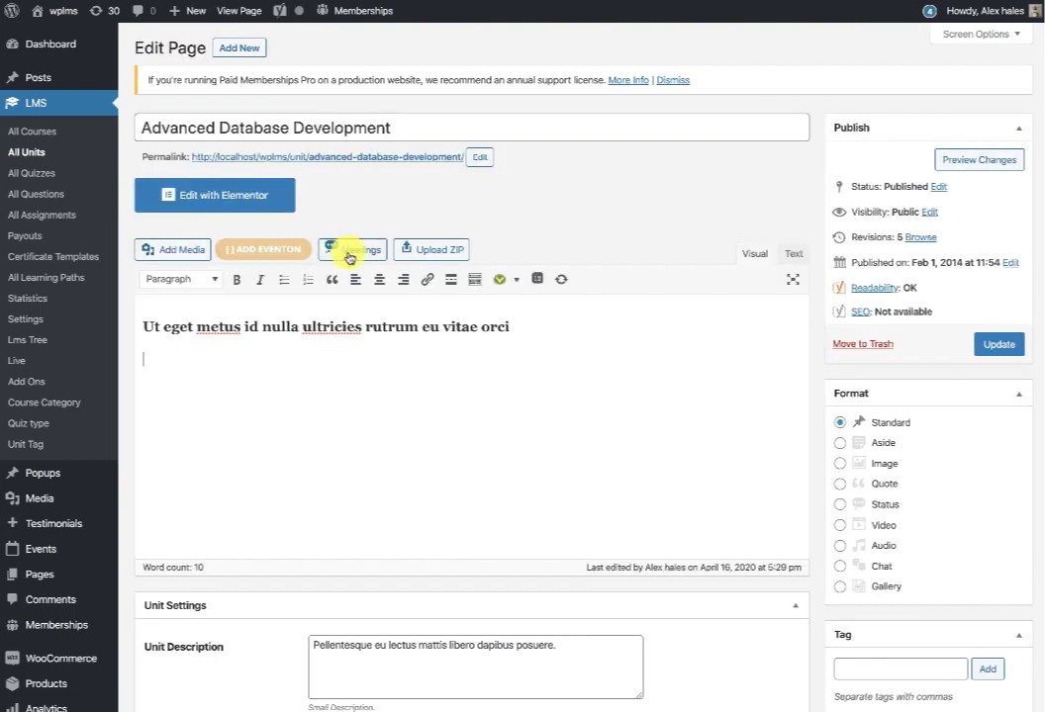
- Open the unit's Zoom meetings list showing 'Test', glance at Add meeting, and return
{"action": "left_click", "coordinate": [341, 252]}
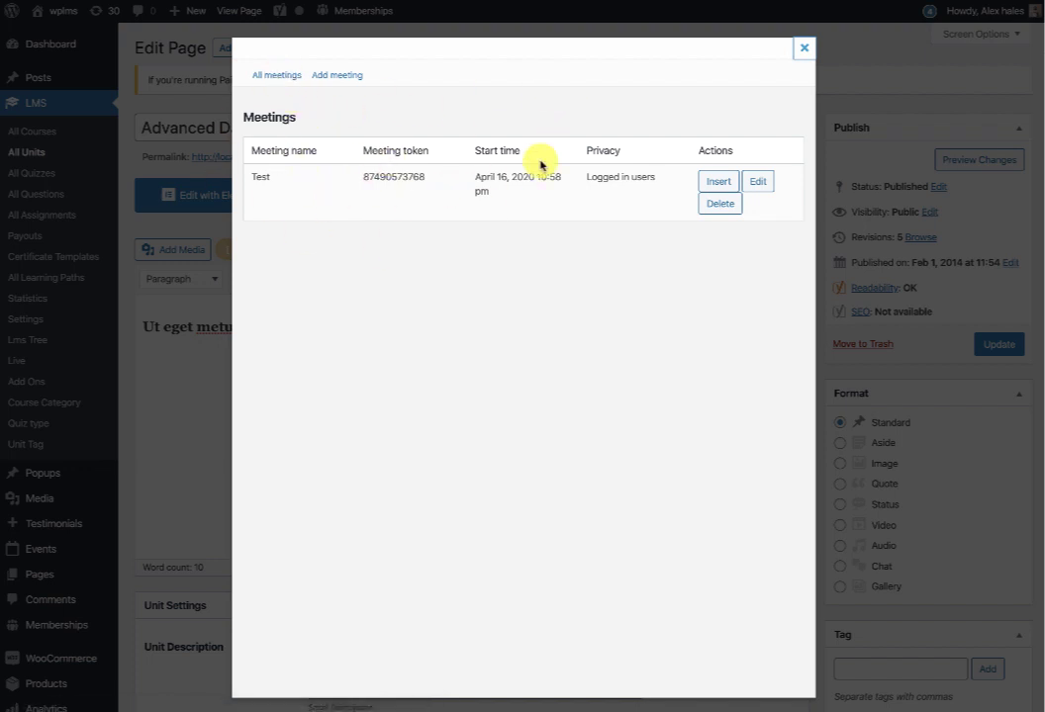
{"action": "left_click", "coordinate": [347, 79]}
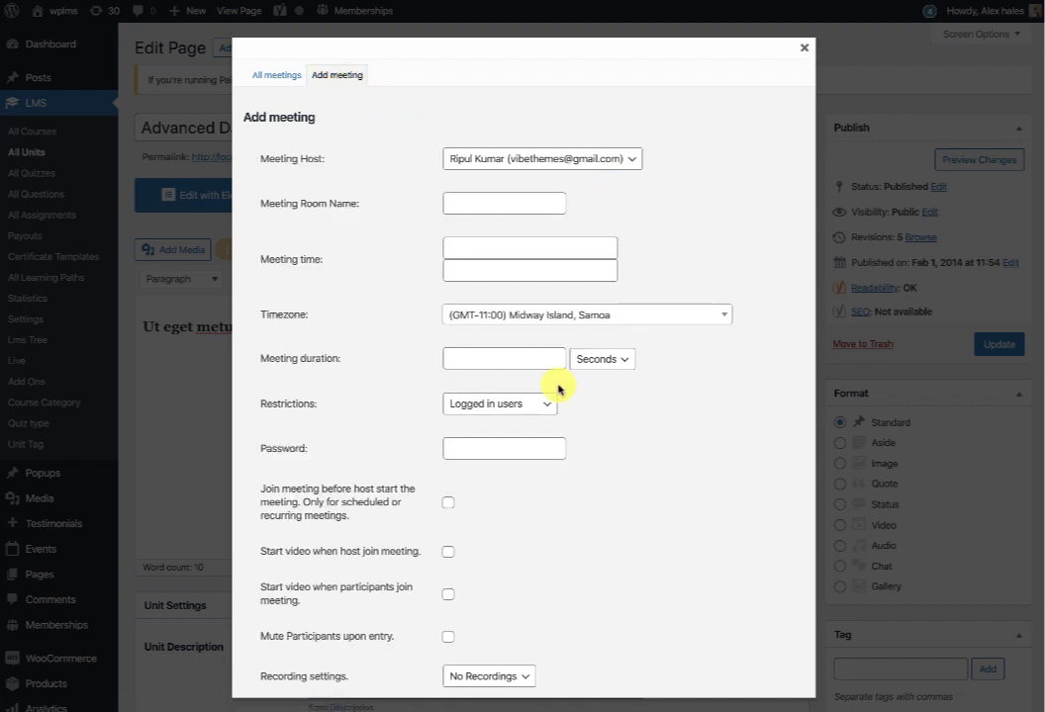
{"action": "scroll", "coordinate": [560, 385], "scroll_direction": "down", "scroll_amount": 3}
{"action": "scroll", "coordinate": [560, 387], "scroll_direction": "up", "scroll_amount": 3}
{"action": "left_click", "coordinate": [263, 77]}
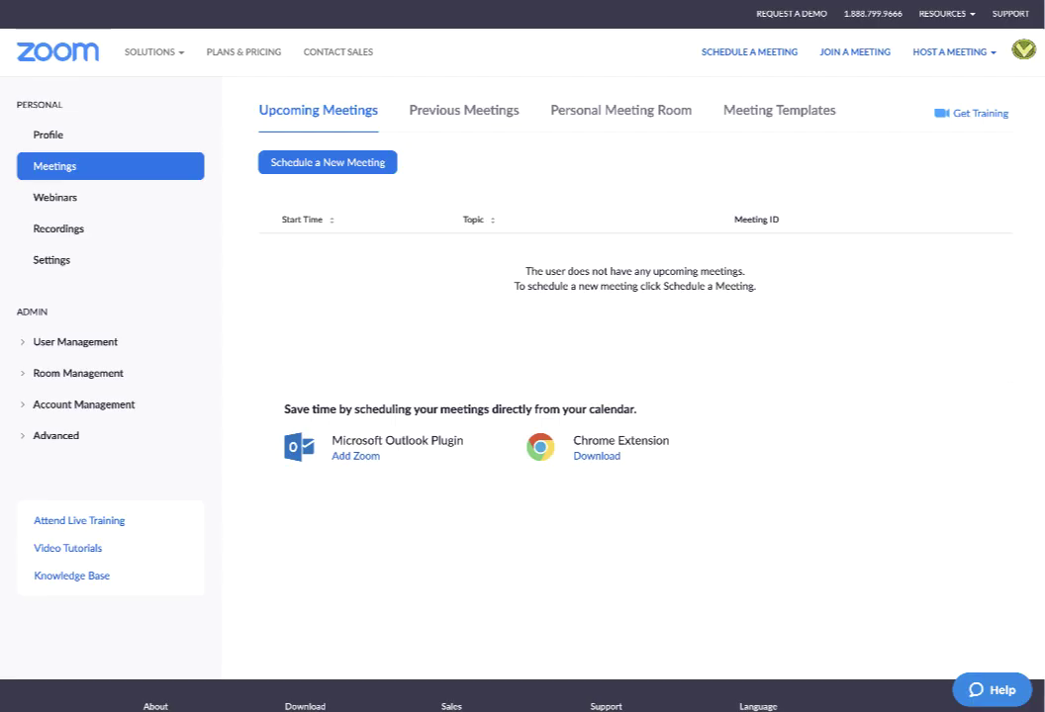
- Confirm Zoom lists no upcoming meetings, then open the unit's Add meeting form in WordPress
{"action": "mouse_move", "coordinate": [126, 47]}
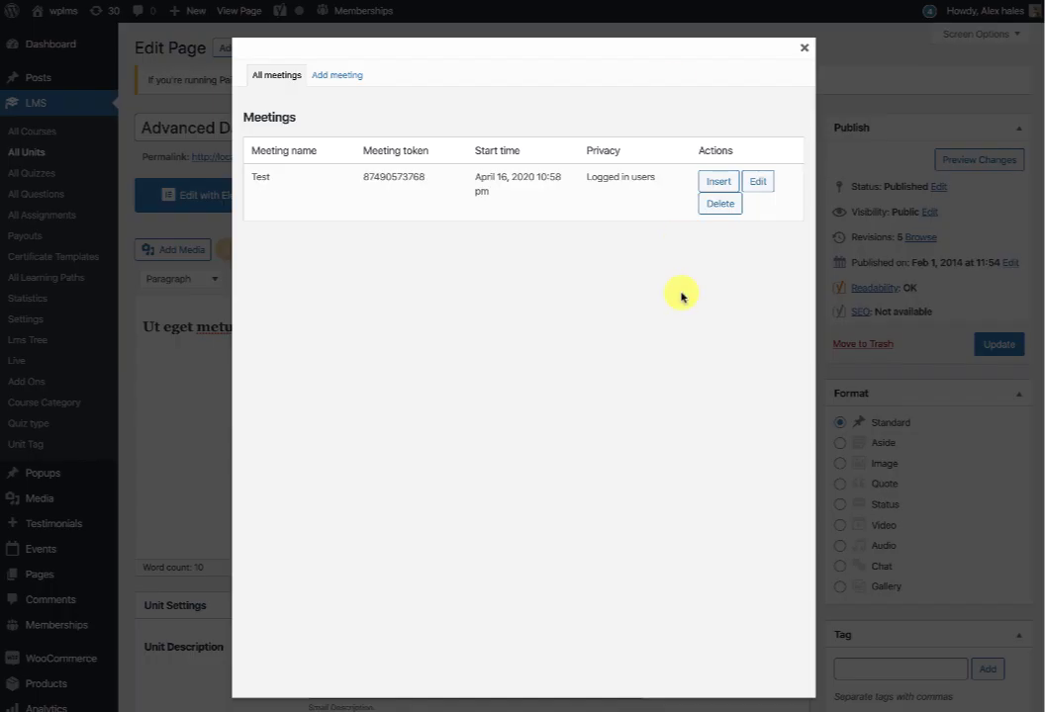
{"action": "left_click", "coordinate": [323, 74]}
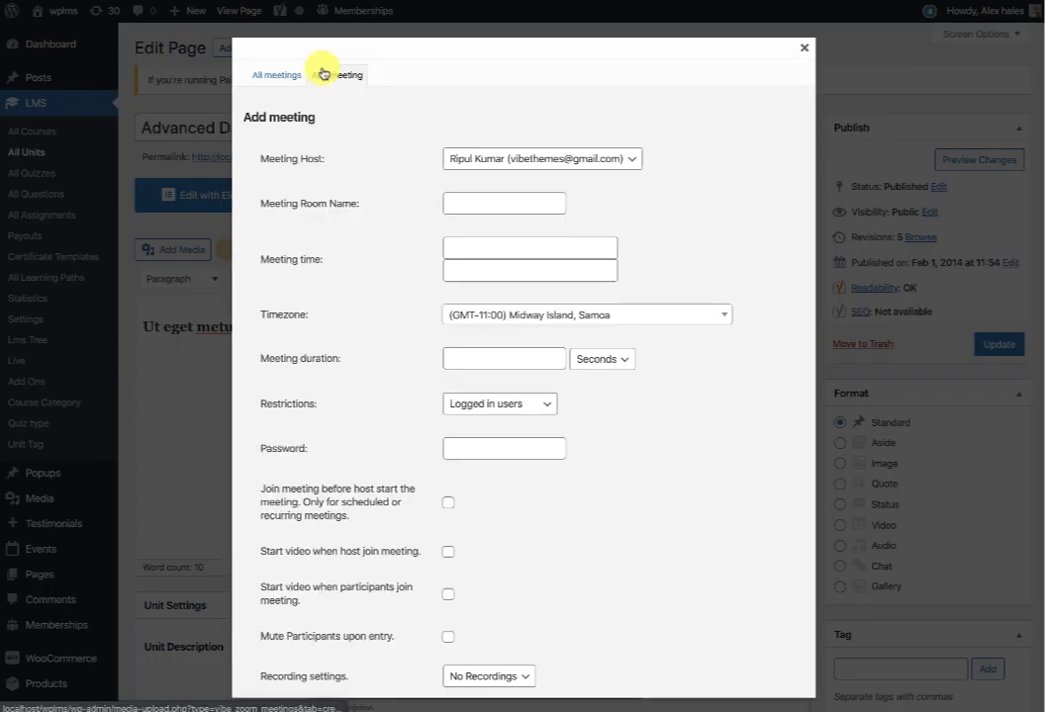
{"action": "left_click", "coordinate": [332, 659]}
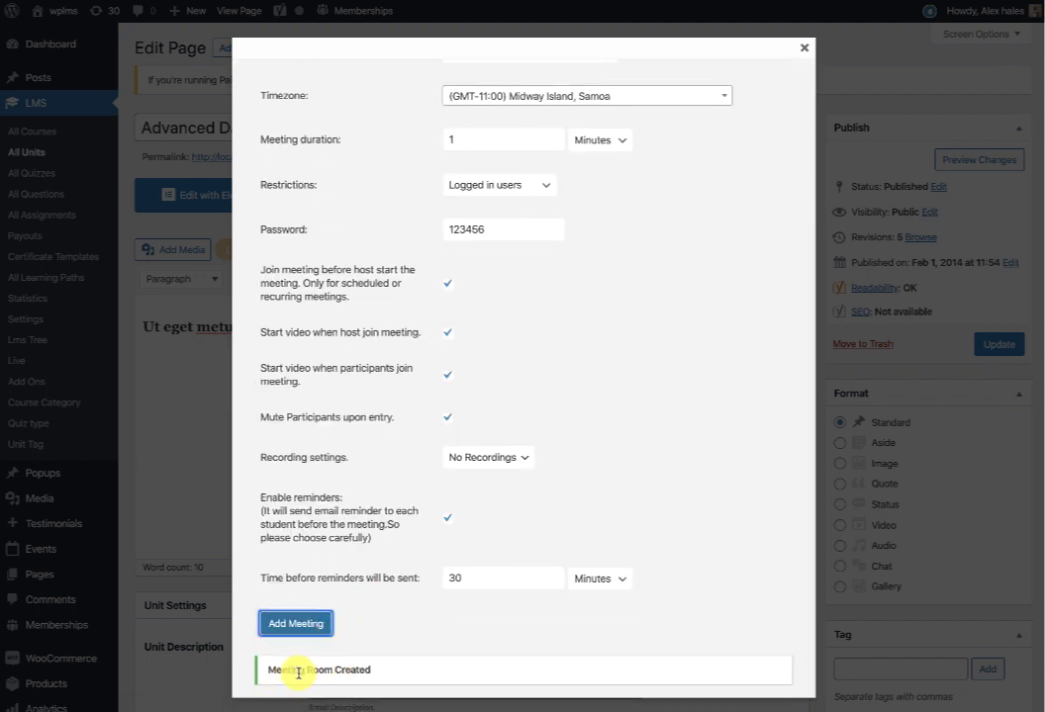
{"action": "scroll", "coordinate": [334, 602], "scroll_direction": "up", "scroll_amount": 5}
{"action": "left_click", "coordinate": [288, 79]}
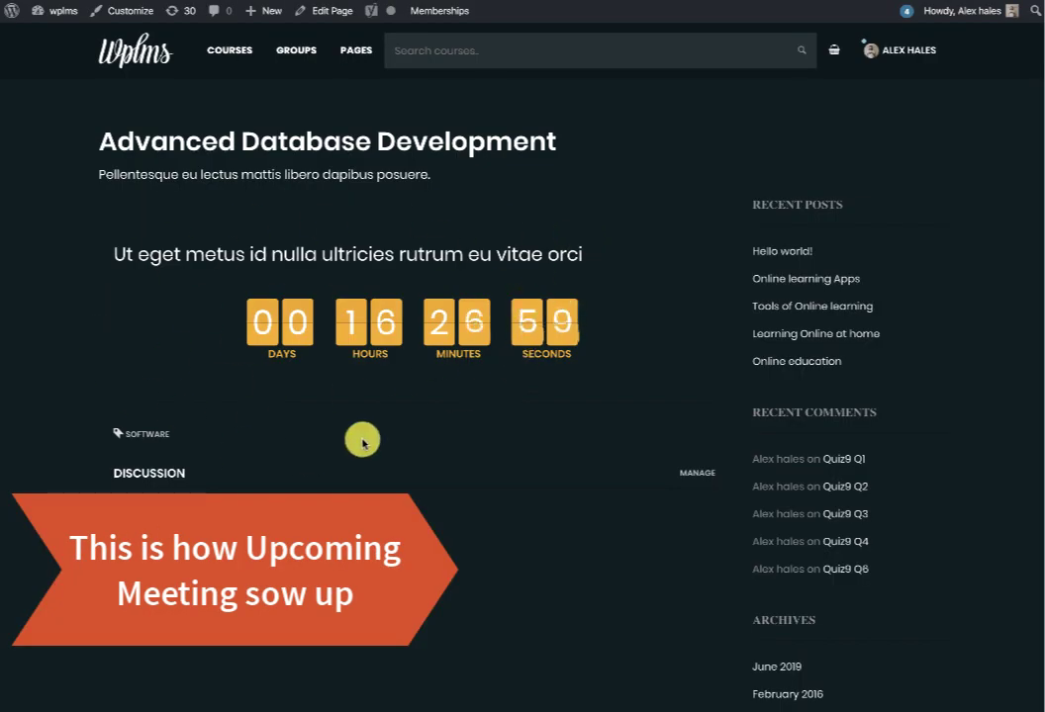
- Highlight the countdown timer, then go to the course list from the account menu
{"action": "left_click_drag", "start_coordinate": [249, 318], "coordinate": [592, 323]}
{"action": "left_click", "coordinate": [590, 322]}
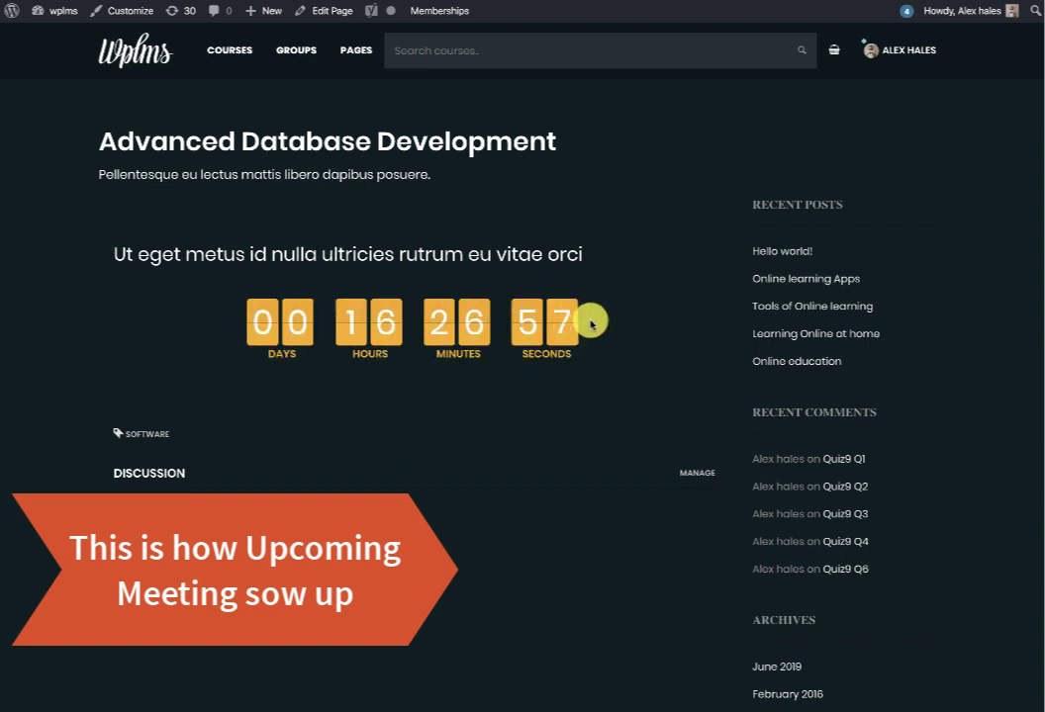
{"action": "left_click", "coordinate": [905, 54]}
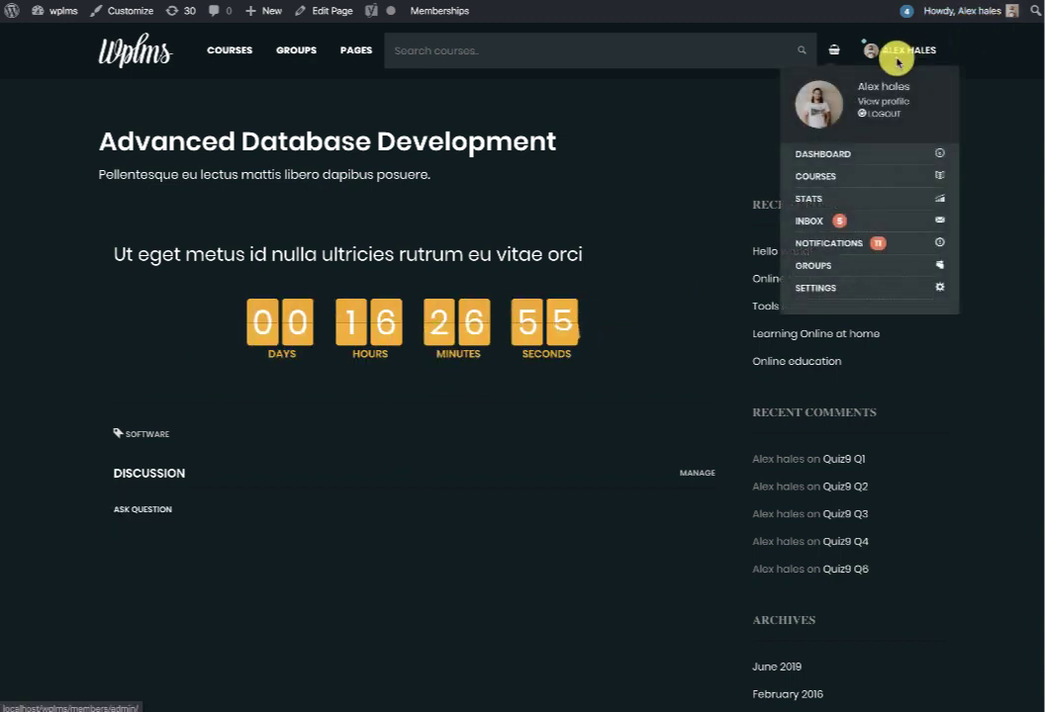
{"action": "left_click", "coordinate": [819, 178]}
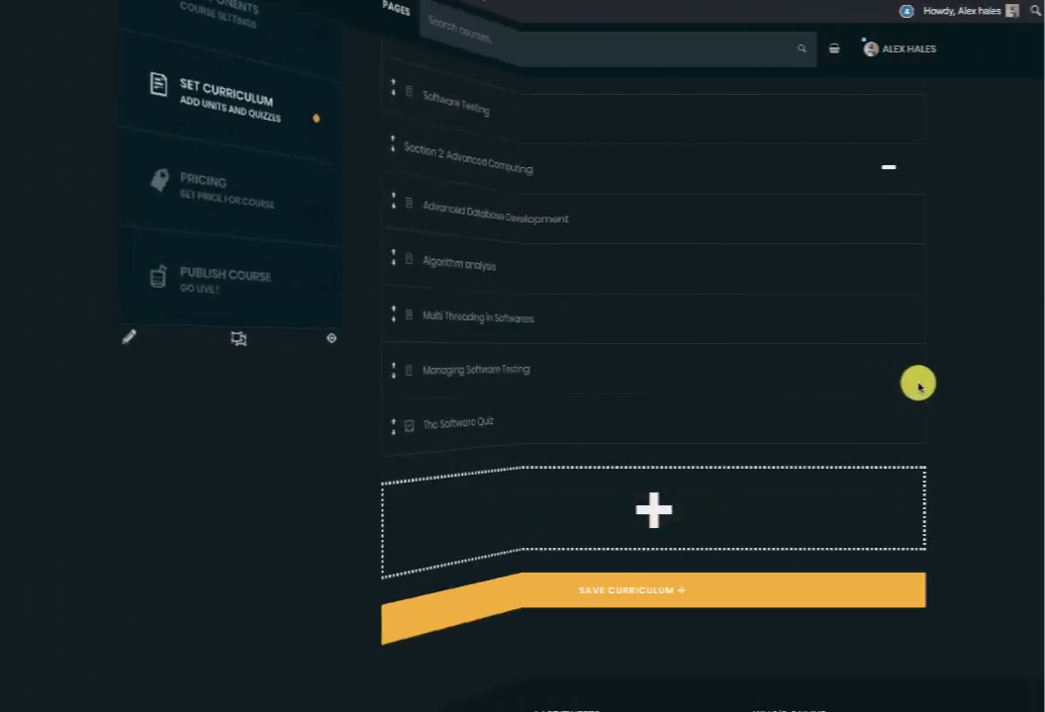
- Open the unit from the curriculum and delete all its existing content
{"action": "left_click", "coordinate": [865, 368]}
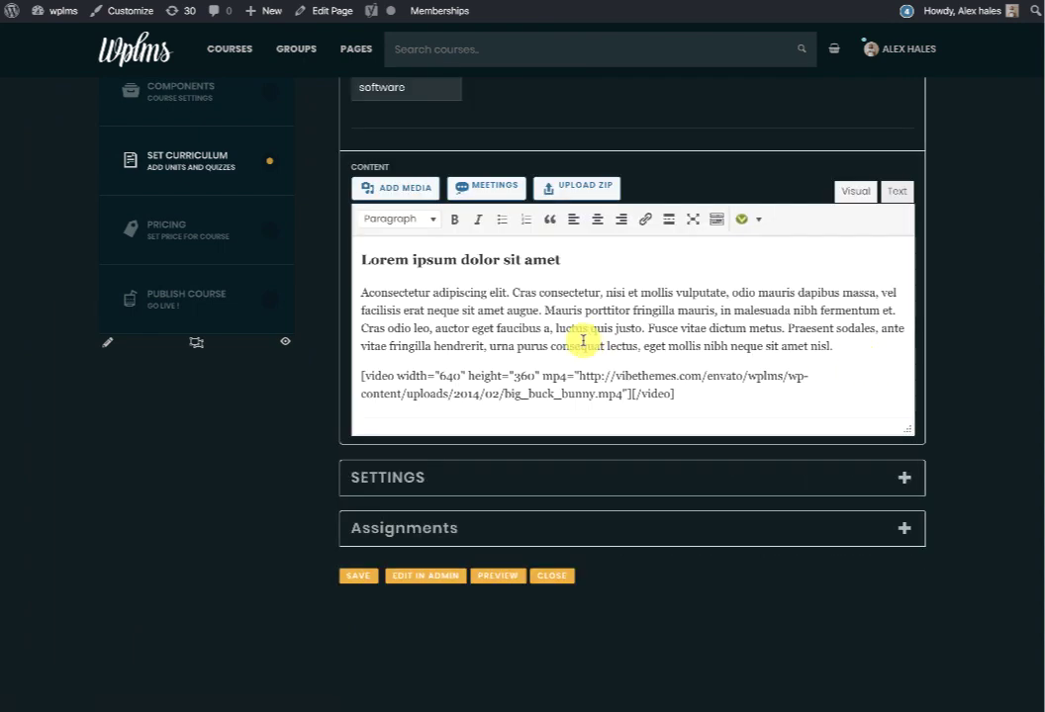
{"action": "key", "text": "ctrl+a"}
{"action": "key", "text": "BackSpace"}
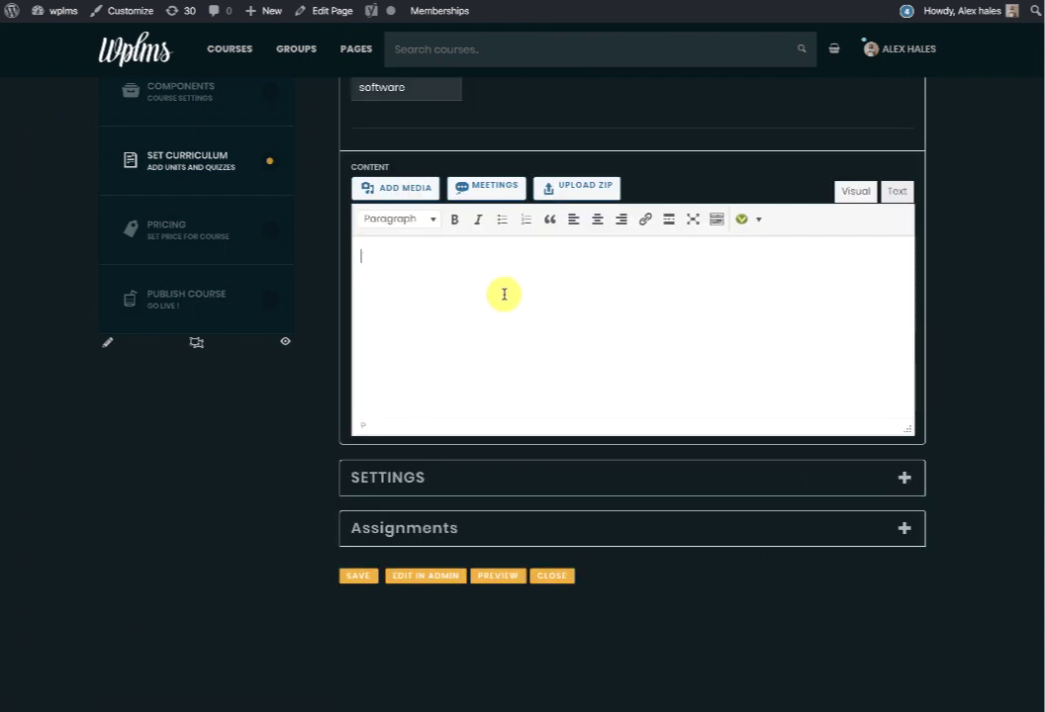
- Set the Video meeting's timezone to India, save it, and insert its vibe_zoom shortcode
{"action": "left_click", "coordinate": [486, 187]}
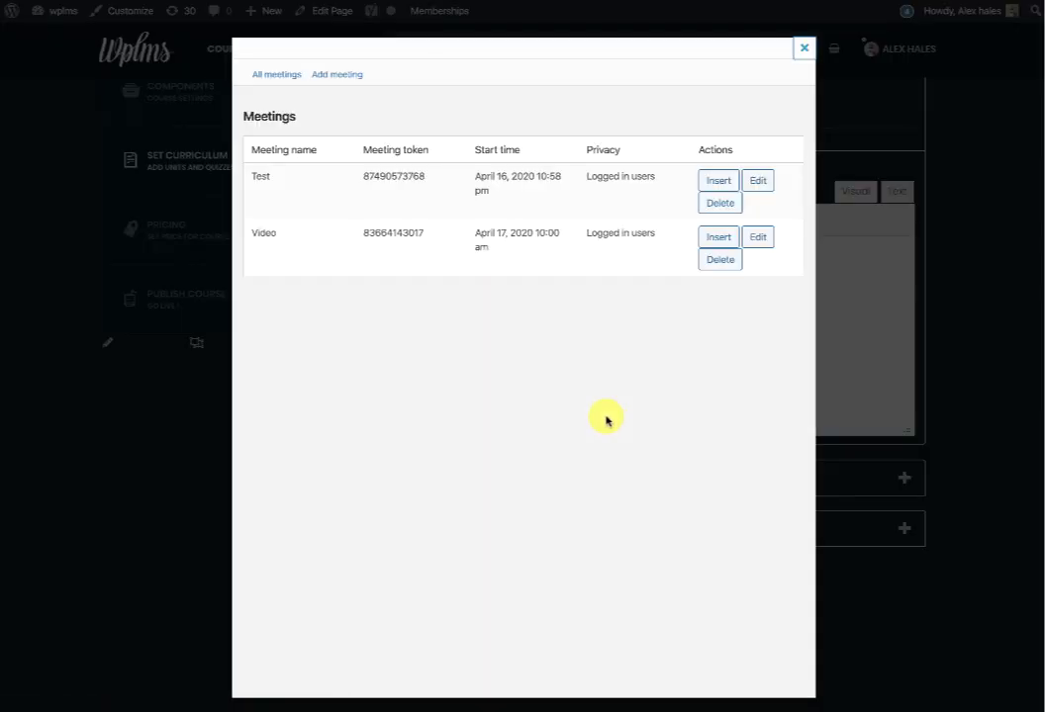
{"action": "left_click", "coordinate": [756, 243]}
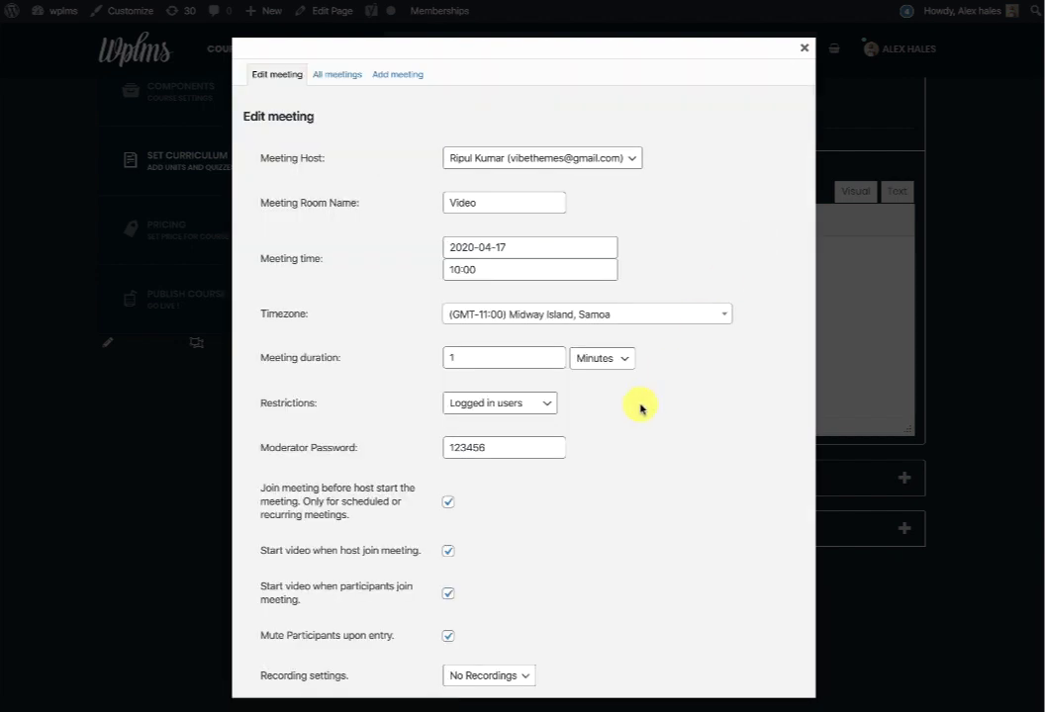
{"action": "left_click", "coordinate": [479, 270]}
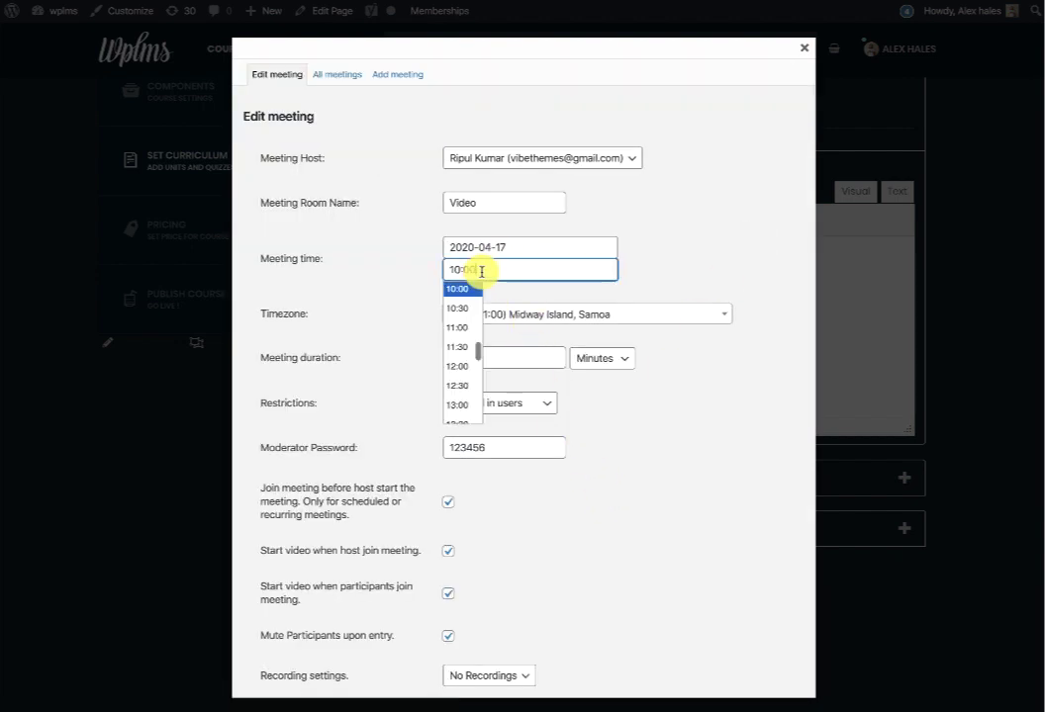
{"action": "left_click", "coordinate": [531, 247]}
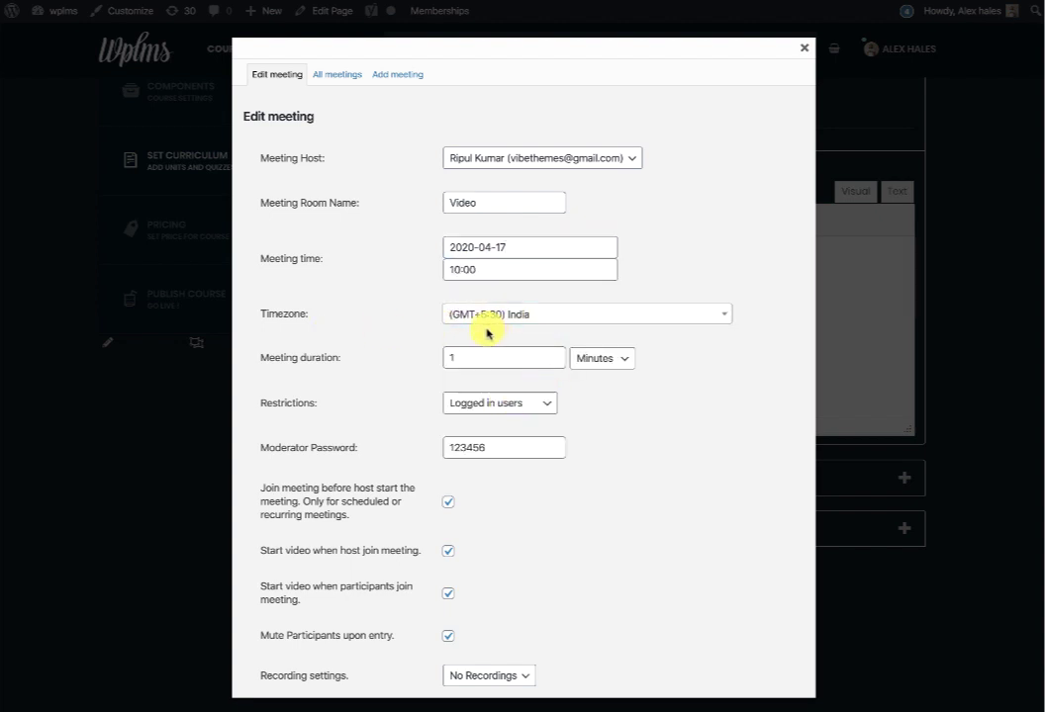
{"action": "scroll", "coordinate": [622, 368], "scroll_direction": "down", "scroll_amount": 2}
{"action": "left_click", "coordinate": [295, 654]}
{"action": "left_click", "coordinate": [530, 358]}
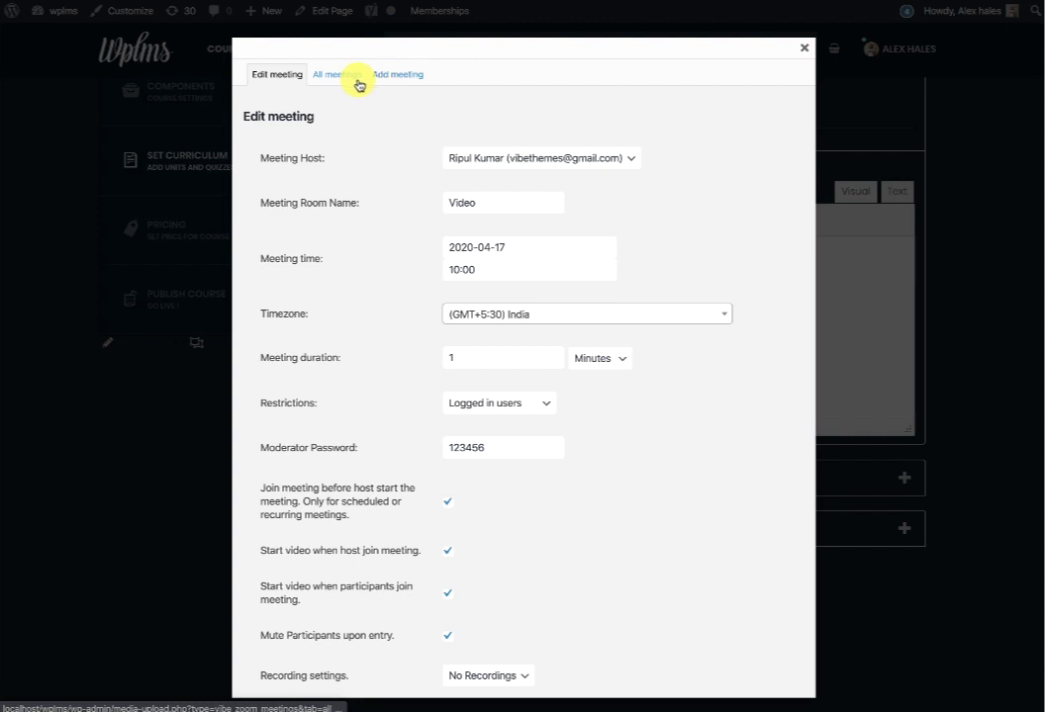
{"action": "left_click", "coordinate": [359, 83]}
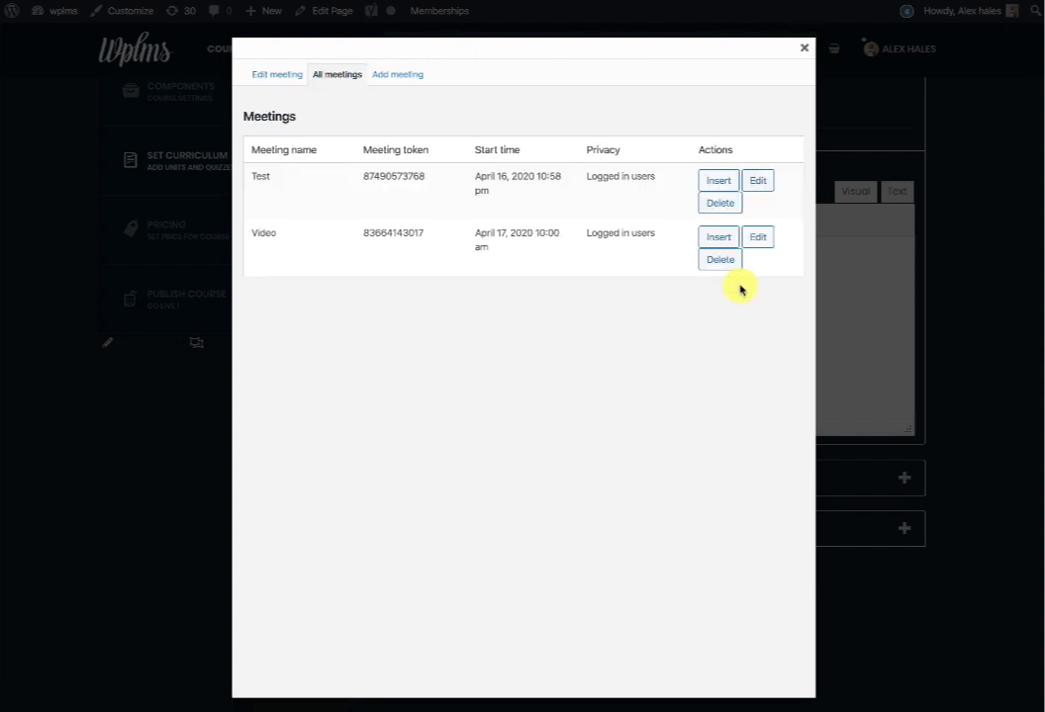
{"action": "left_click", "coordinate": [718, 240]}
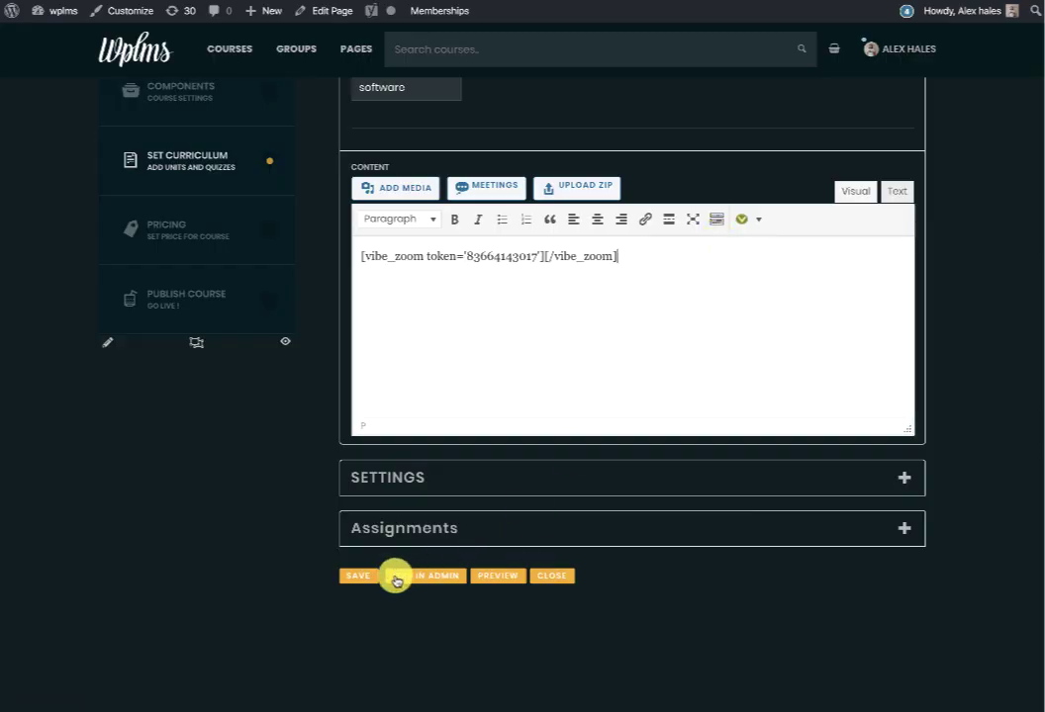
- Save the shortcode unit, preview it, then view the Software Training course page
{"action": "left_click", "coordinate": [348, 576]}
{"action": "left_click", "coordinate": [634, 83]}
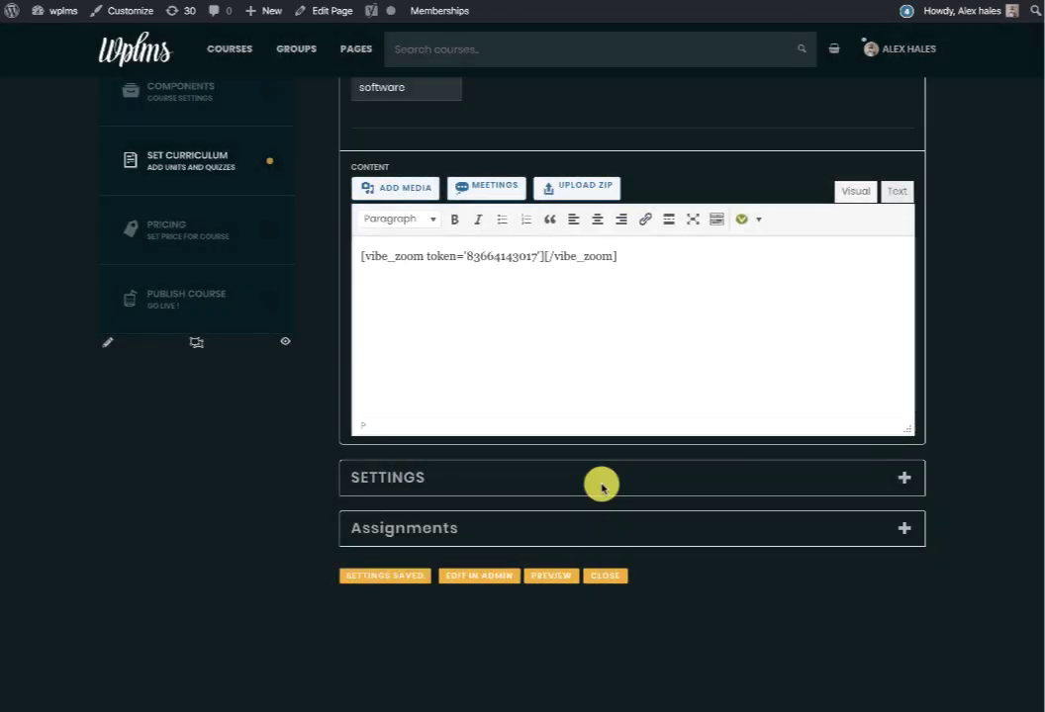
{"action": "right_click", "coordinate": [555, 583]}
{"action": "left_click", "coordinate": [636, 586]}
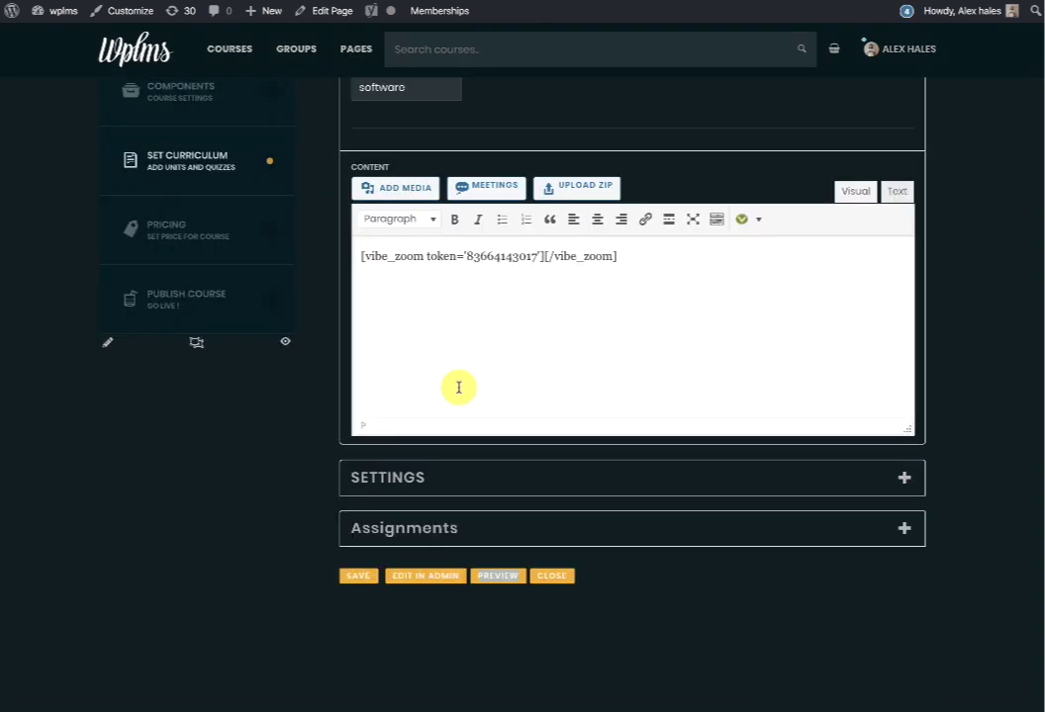
{"action": "left_click", "coordinate": [544, 576]}
{"action": "left_click", "coordinate": [283, 341]}
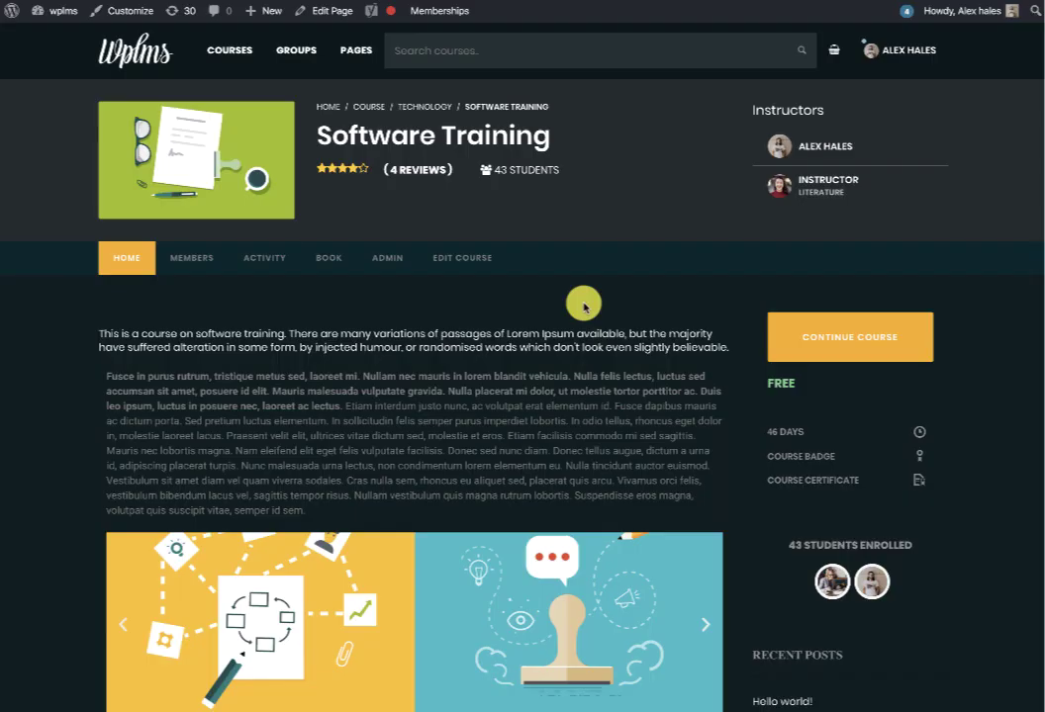
- Continue the course, open Managing Software Testing under Section 2: Advanced Computing, and launch its meeting
{"action": "left_click", "coordinate": [829, 362]}
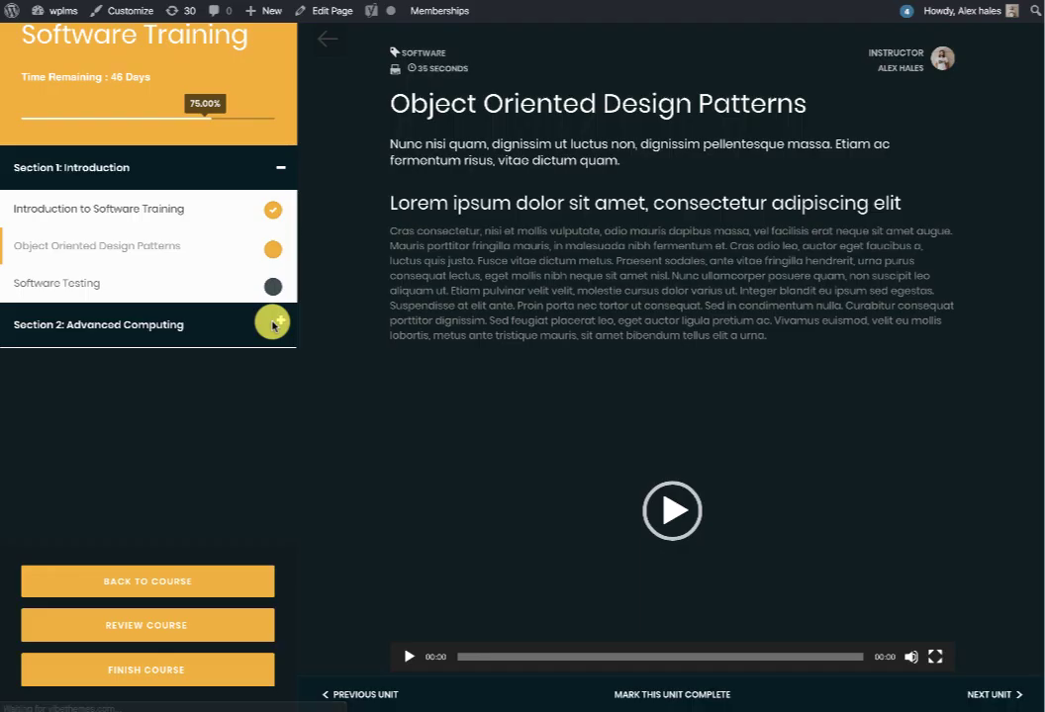
{"action": "left_click", "coordinate": [273, 324]}
{"action": "scroll", "coordinate": [170, 436], "scroll_direction": "down", "scroll_amount": 5}
{"action": "left_click", "coordinate": [131, 481]}
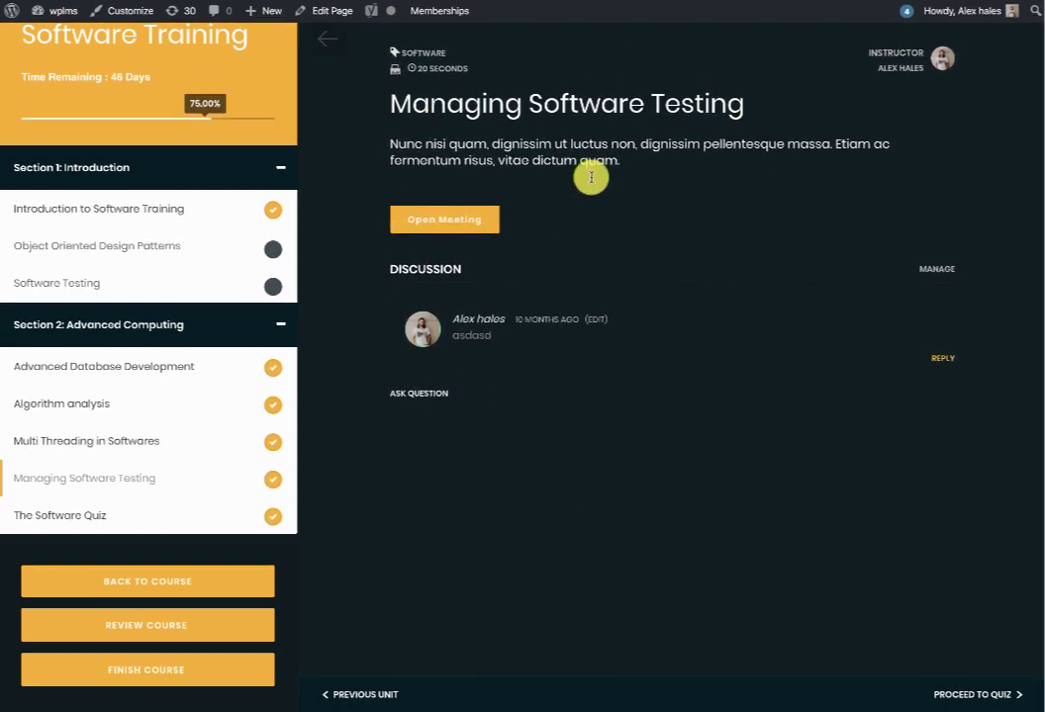
{"action": "left_click", "coordinate": [427, 218]}
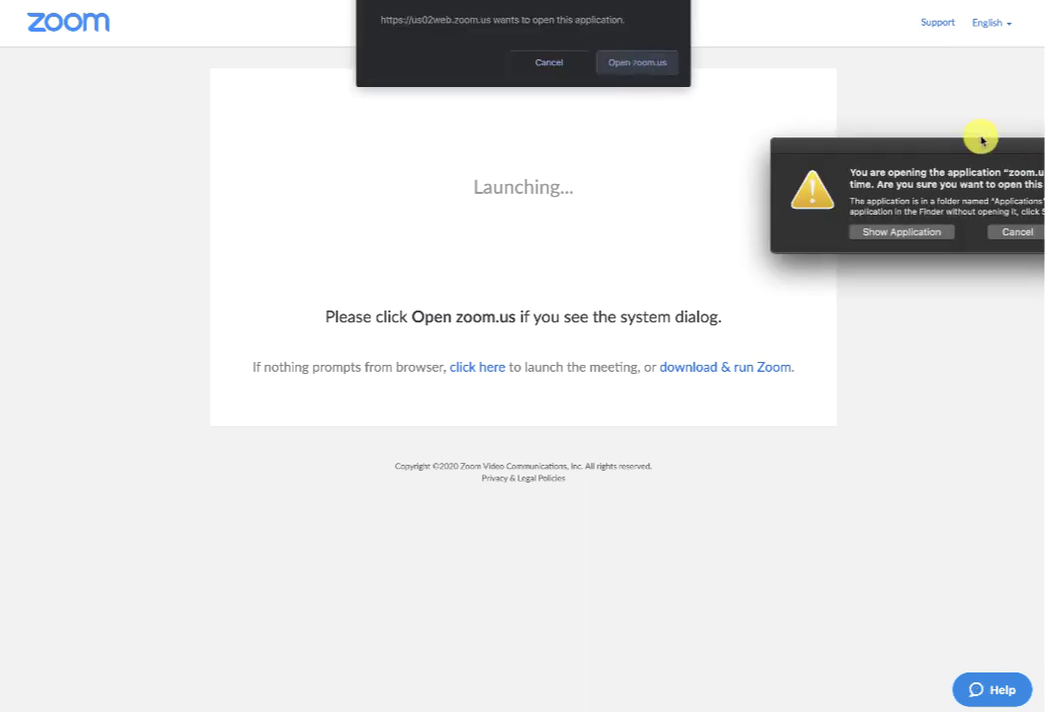
- Allow Zoom past the macOS first-launch warning and join the meeting with computer audio
{"action": "left_click_drag", "start_coordinate": [981, 141], "coordinate": [683, 153]}
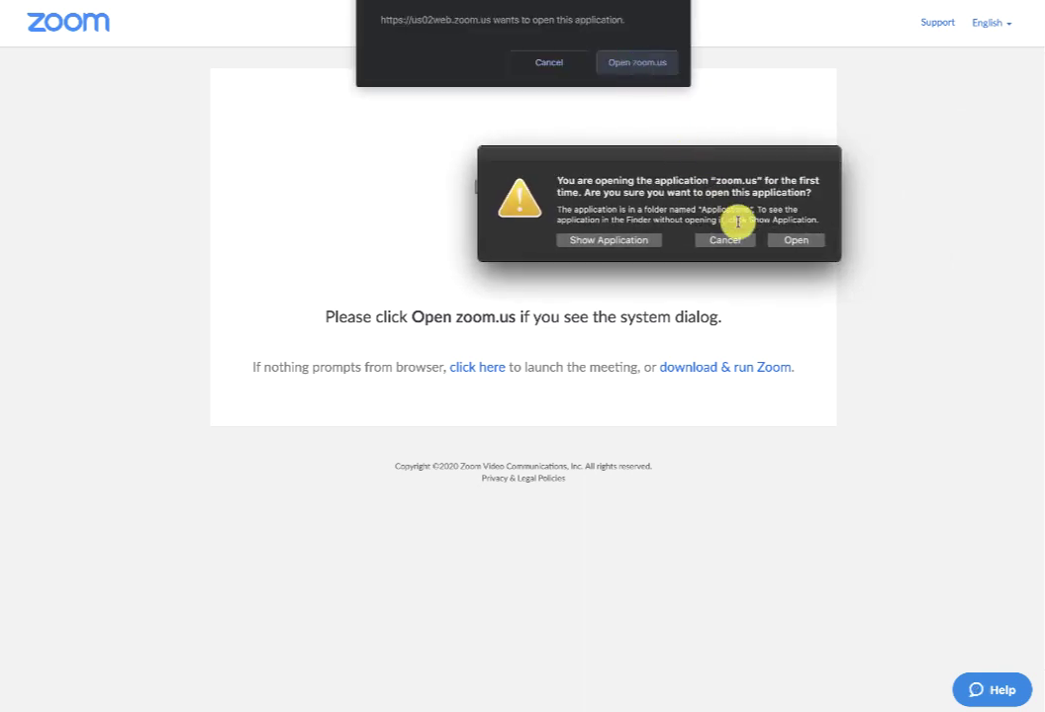
{"action": "left_click", "coordinate": [795, 240]}
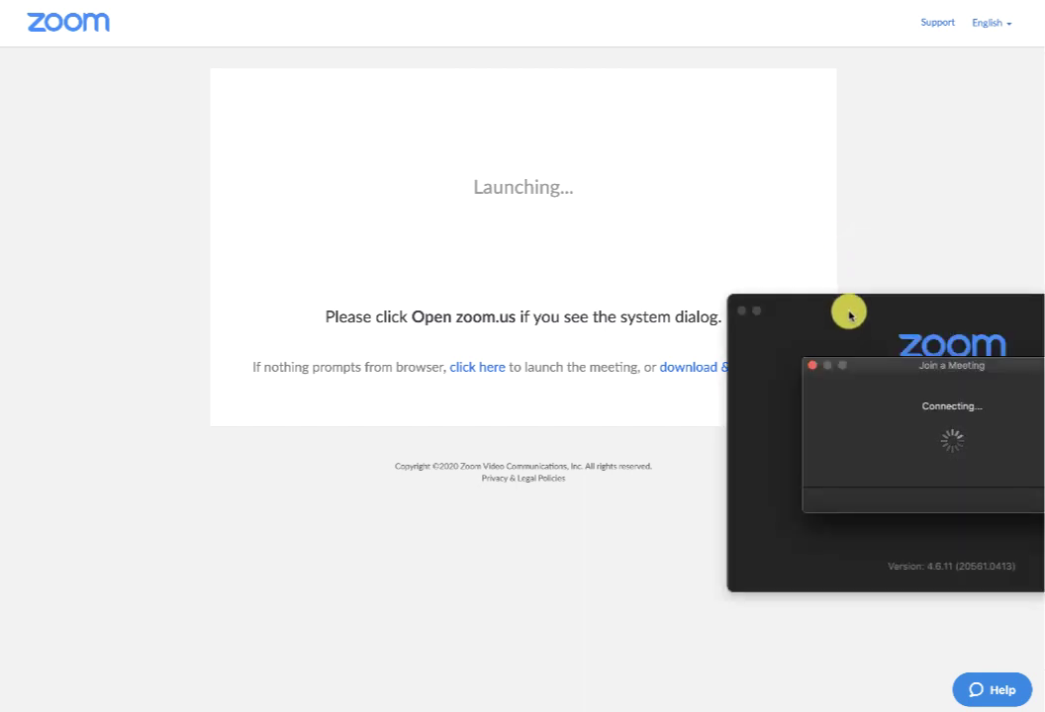
{"action": "left_click_drag", "start_coordinate": [849, 310], "coordinate": [486, 287]}
{"action": "left_click_drag", "start_coordinate": [926, 368], "coordinate": [696, 202]}
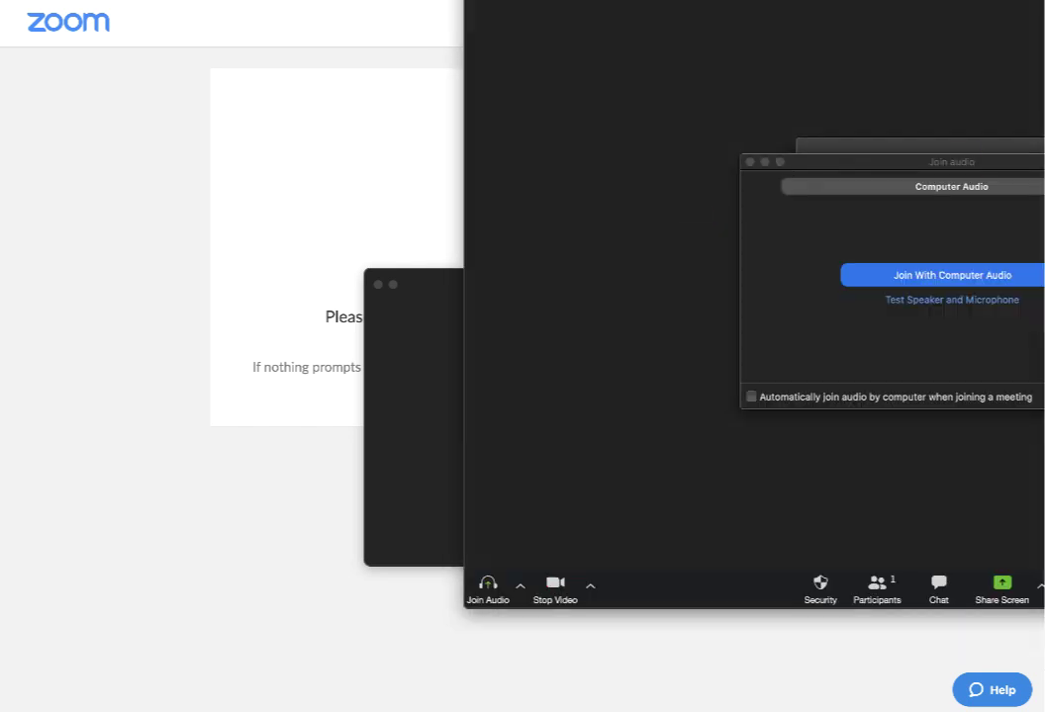
{"action": "left_click", "coordinate": [981, 279]}
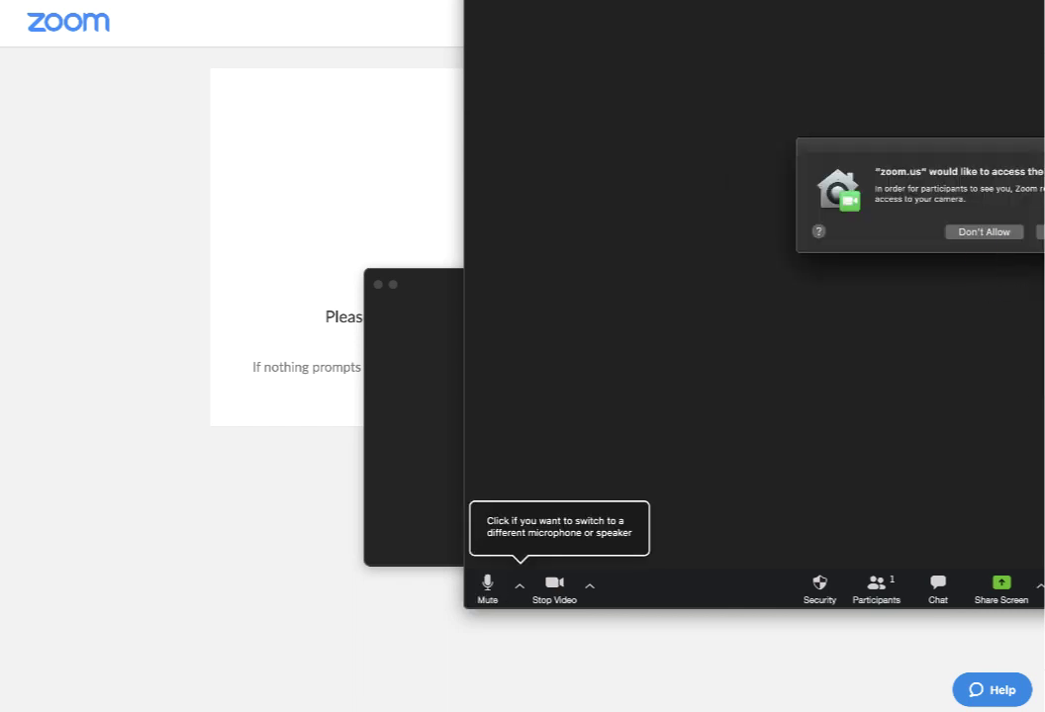